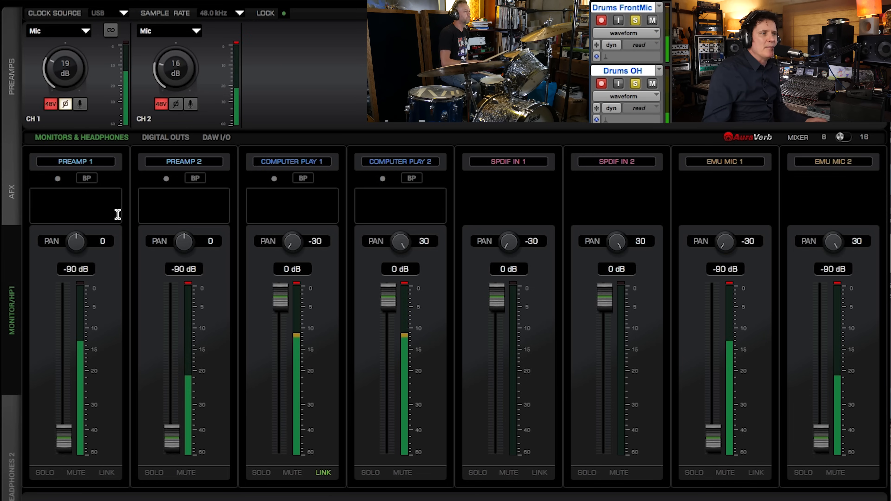
Step: Add the BAE-1073 vintage EQ as an effect on the Preamp 1 channel for the front drum mic
left_click(82, 209)
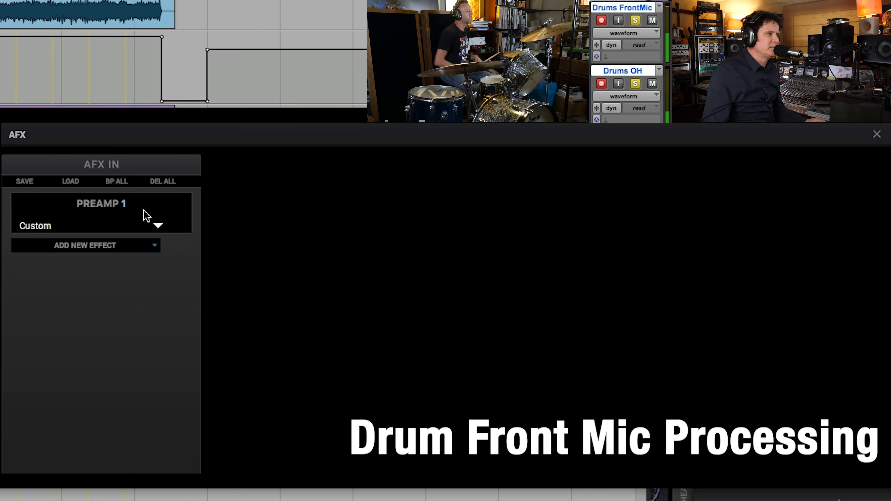
left_click(153, 250)
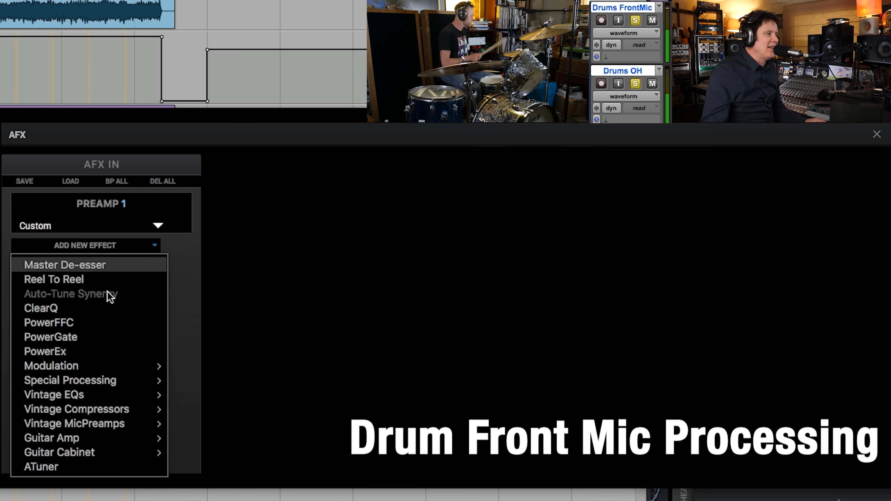
mouse_move(84, 395)
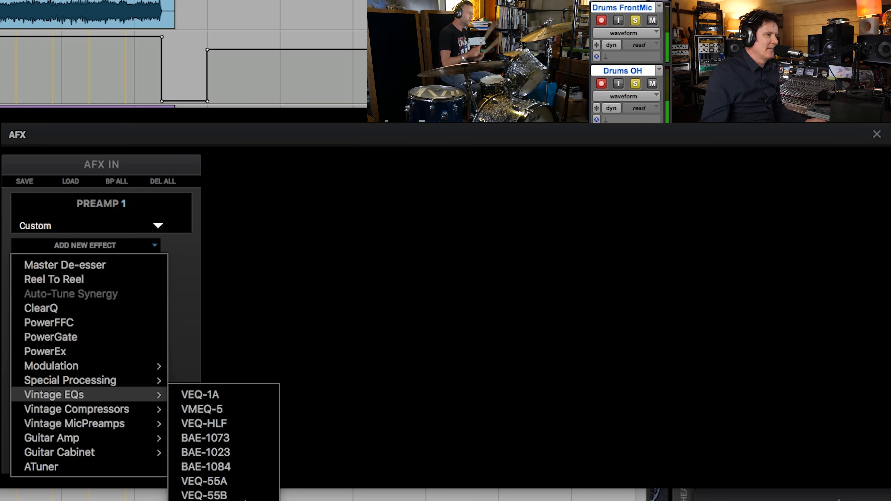
left_click(237, 438)
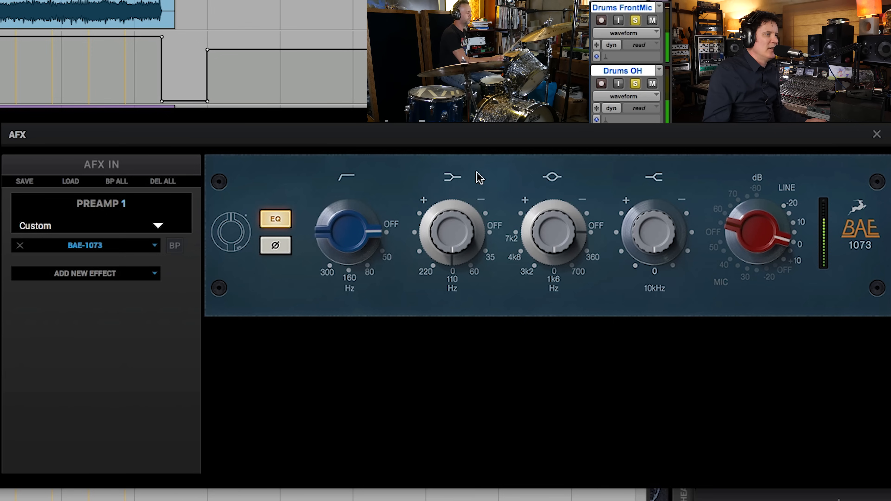
Step: Set the BAE-1073's low band to 60 Hz with a slight boost and compare it against the bypassed signal
left_click_drag(444, 242, 444, 229)
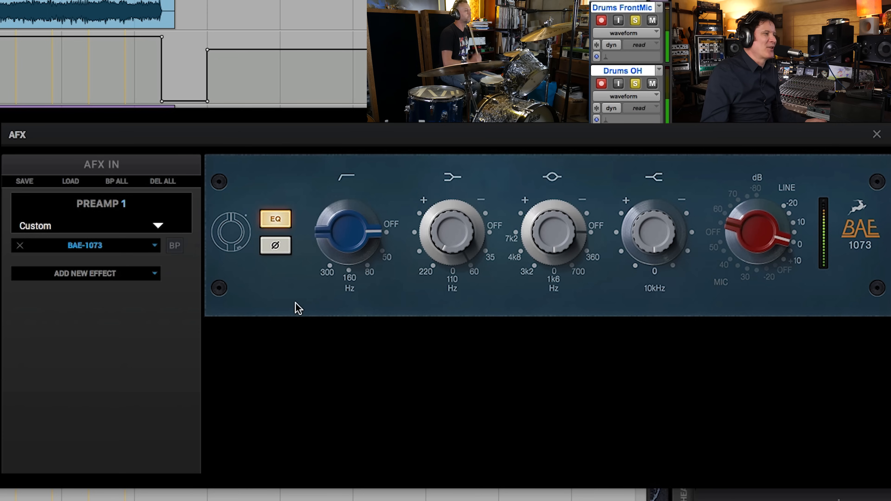
left_click(175, 249)
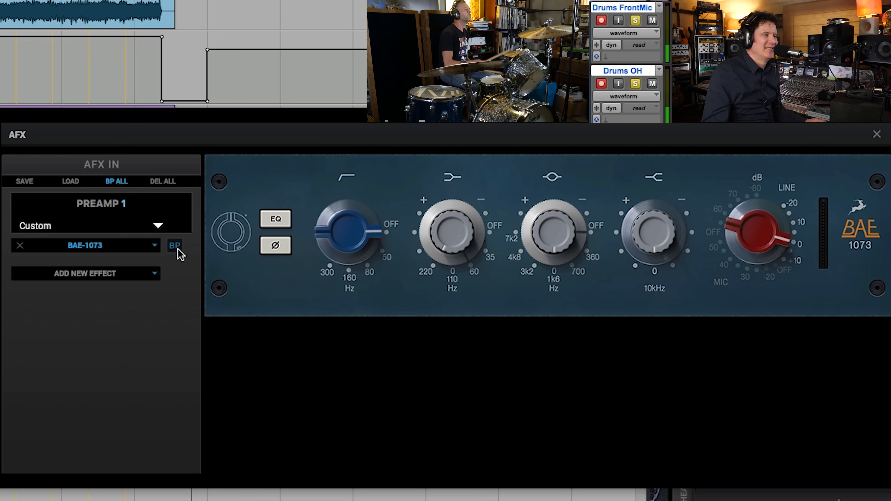
left_click(176, 247)
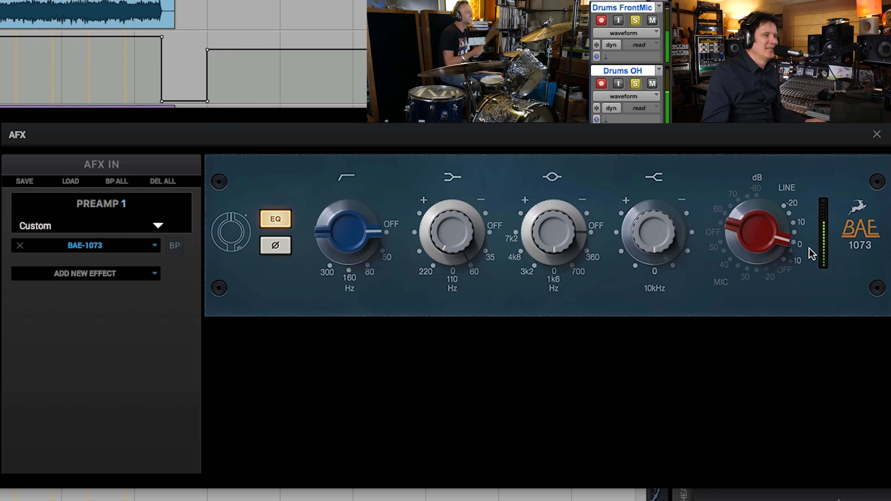
Step: Lower the Preamp 1 input gain to 16 dB while checking the level on the BAE-1073's meter
left_click_drag(746, 232, 748, 224)
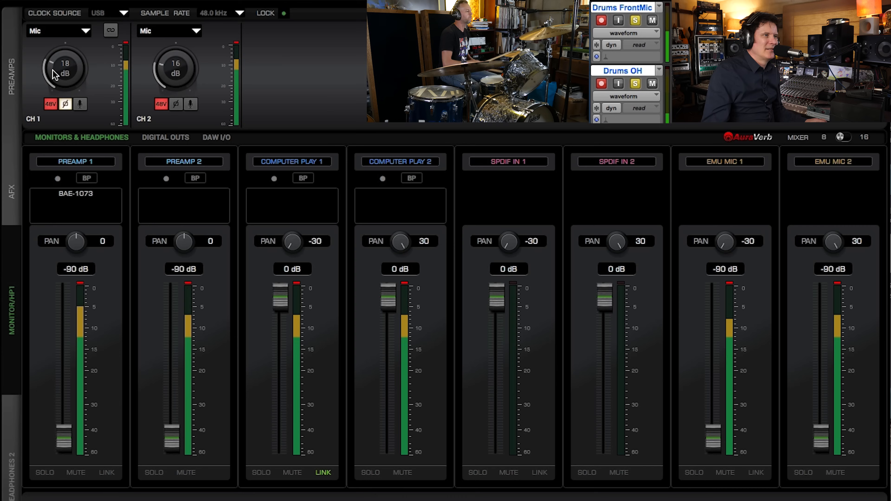
left_click(76, 194)
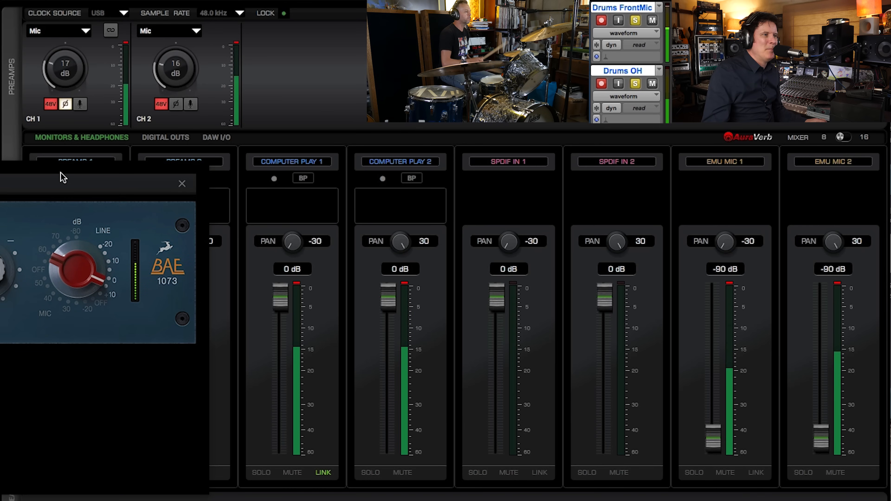
left_click_drag(48, 165, 0, 158)
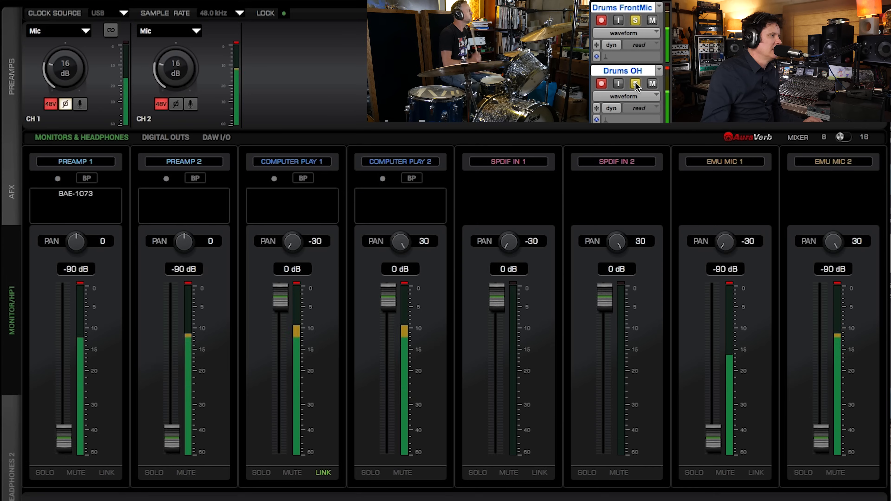
Step: Audition the front drum mic without the overhead, and leave only the Drums OH track soloed
left_click(636, 85)
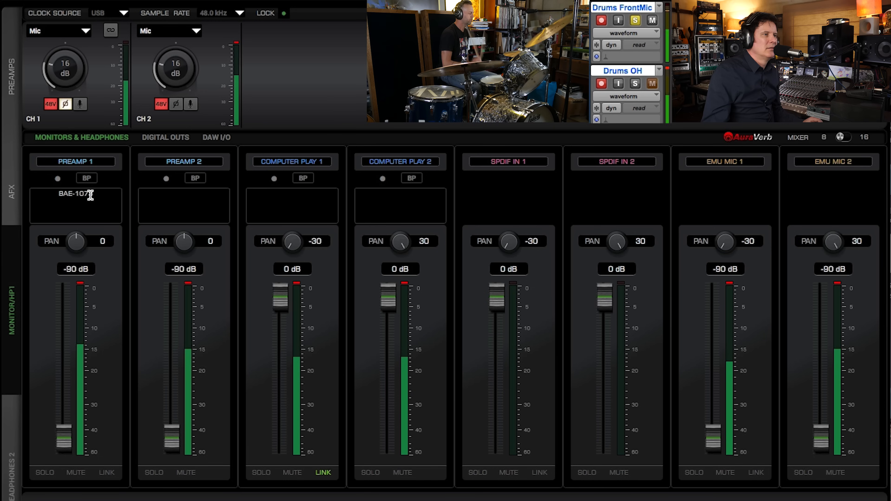
left_click(634, 84)
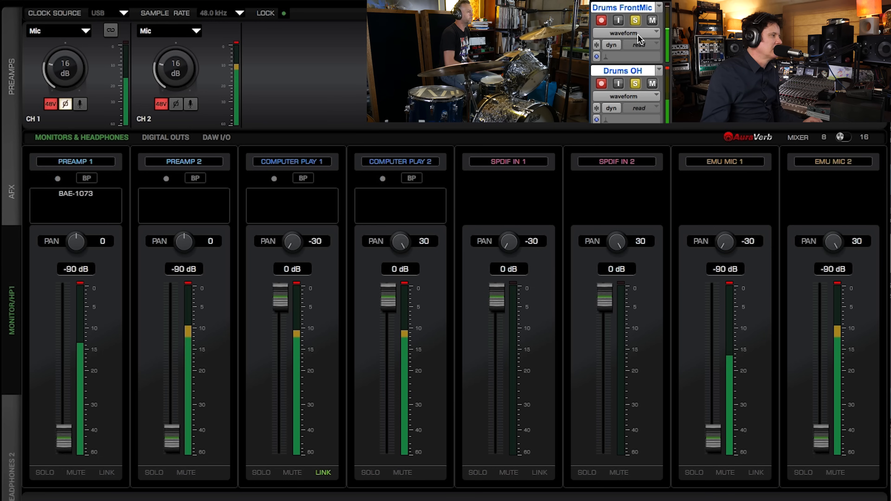
left_click(635, 20)
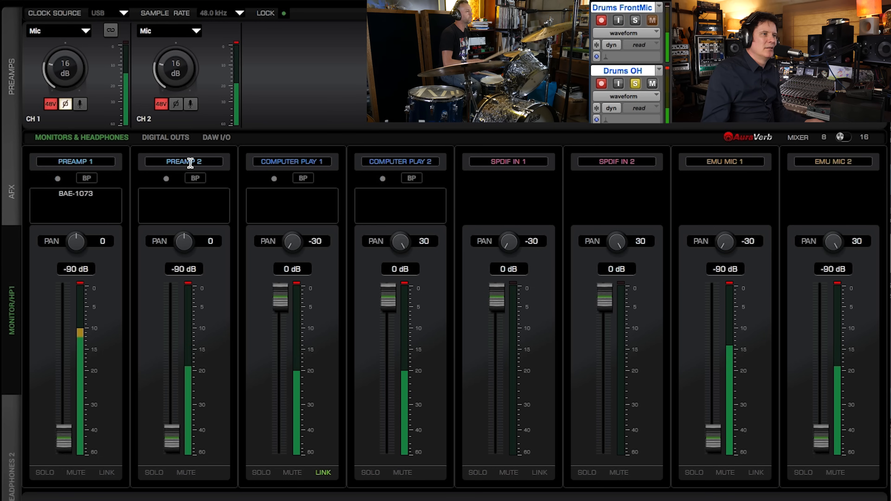
Step: Add the BAE-1084 vintage EQ as an effect on the Preamp 2 channel for the drum overhead
left_click(195, 207)
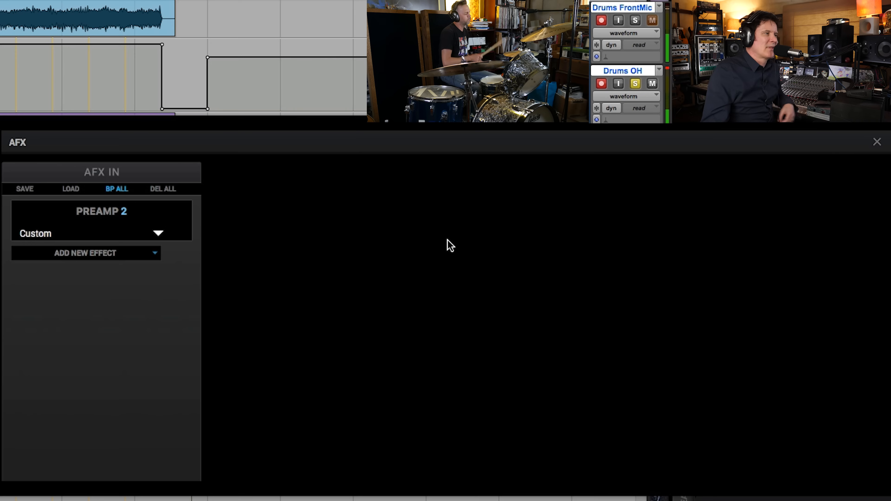
left_click(158, 256)
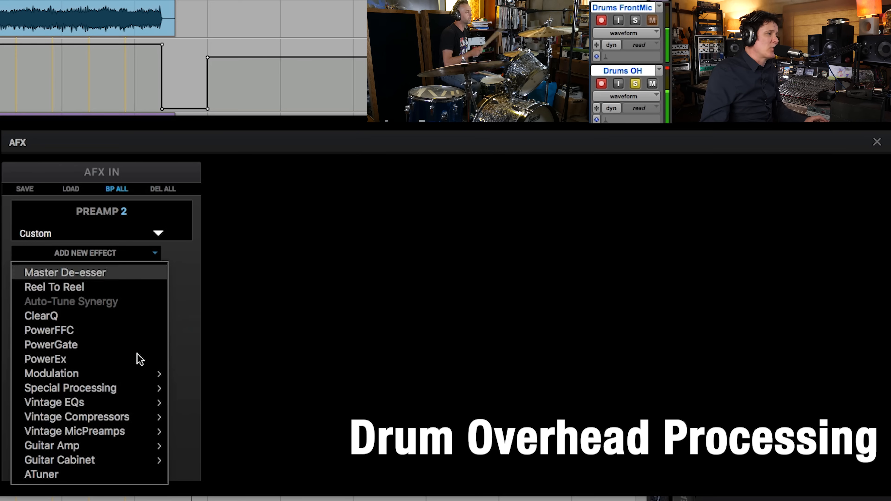
mouse_move(119, 402)
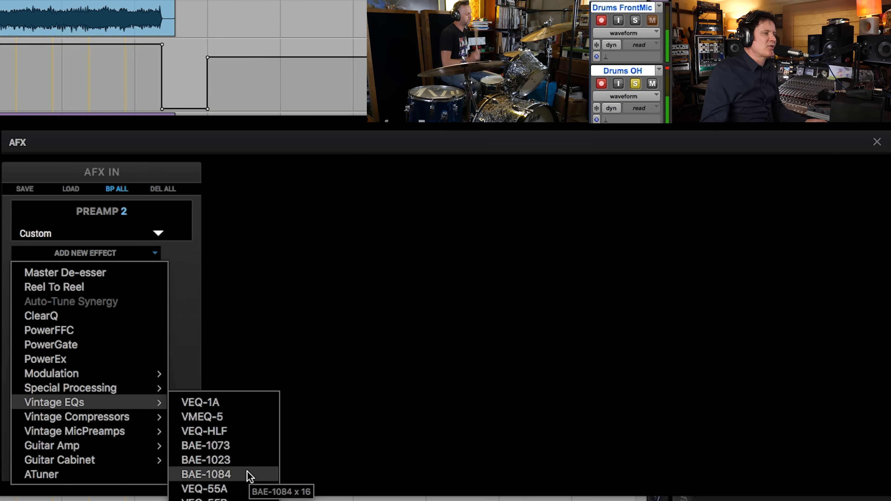
left_click(225, 475)
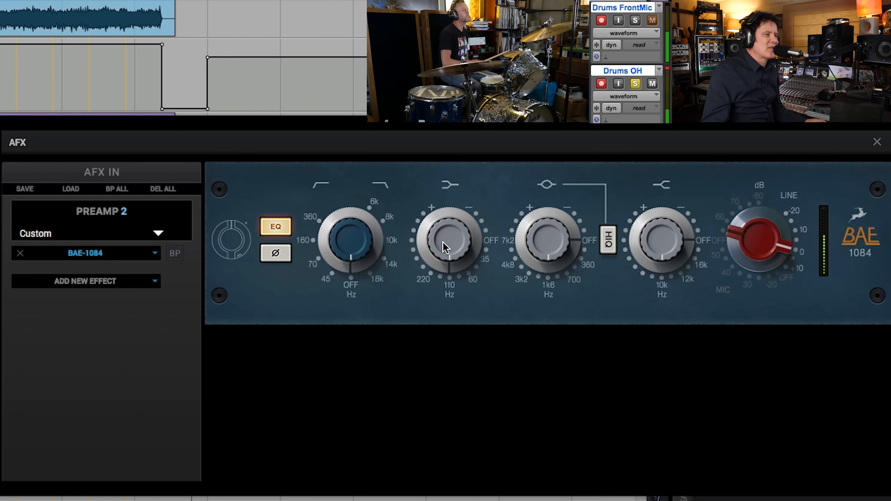
Step: Boost the BAE-1084's low band at 220 Hz and its mid band at 7k2, comparing the low boost against bypass
left_click_drag(442, 239, 451, 143)
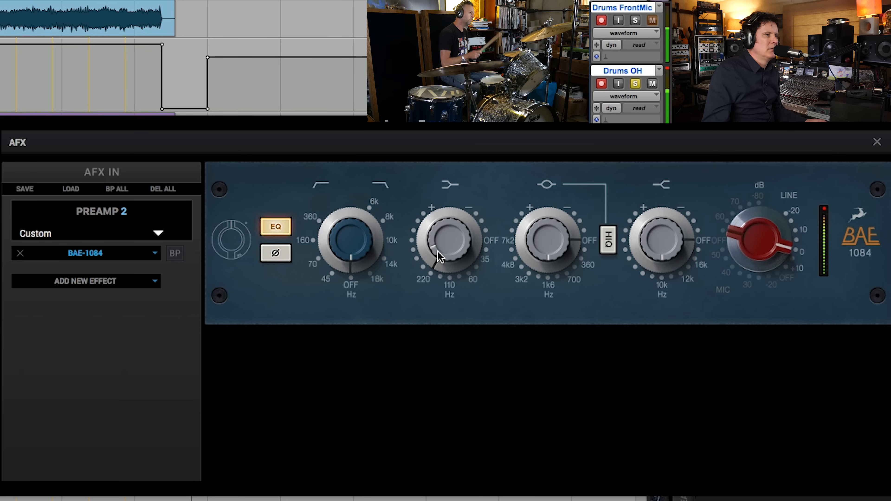
left_click(175, 254)
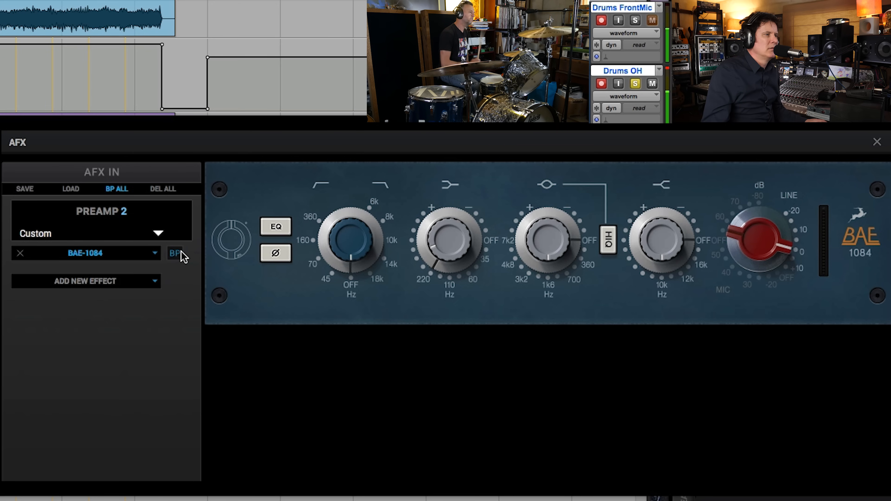
left_click(179, 253)
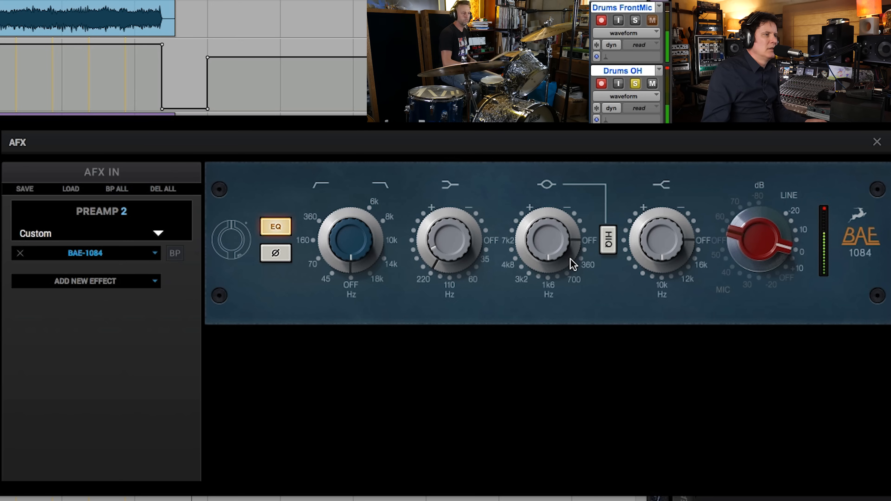
left_click_drag(584, 238, 581, 121)
left_click_drag(555, 237, 544, 207)
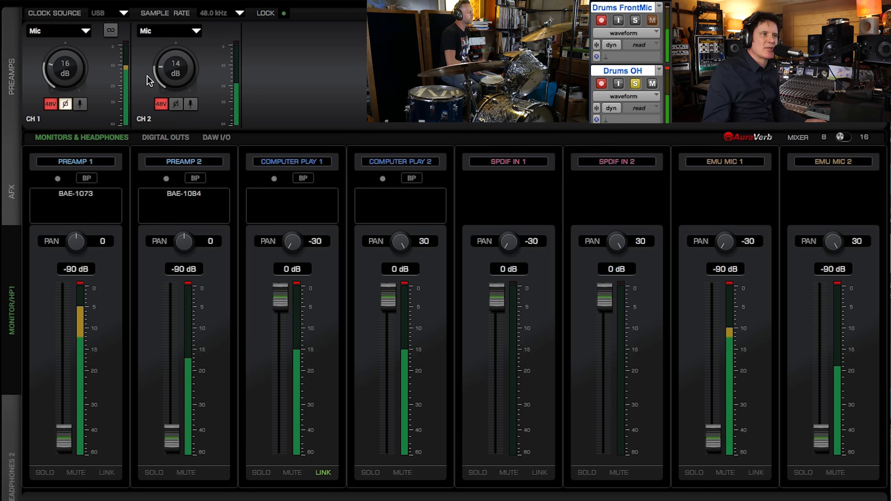
Step: Lower the Preamp 2 input gain to 12 dB while checking the BAE-1084's meter, and solo the Drums FrontMic track again
left_click(172, 194)
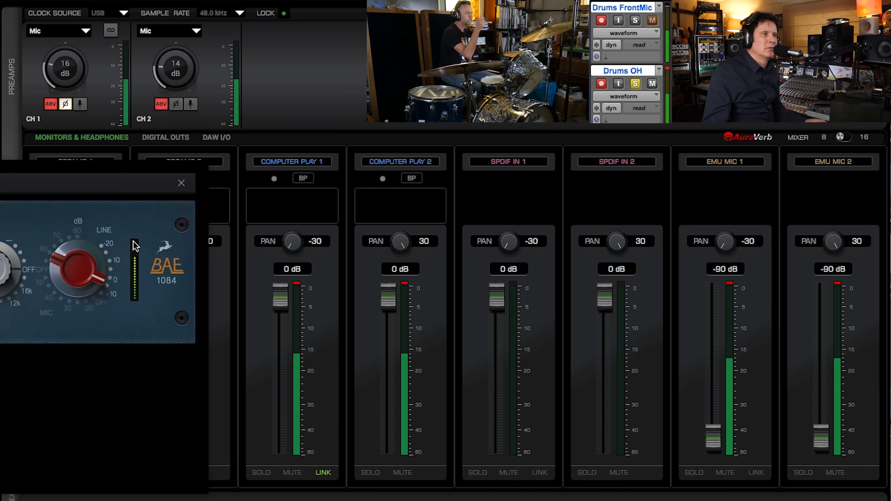
left_click(174, 65)
left_click_drag(174, 65, 174, 67)
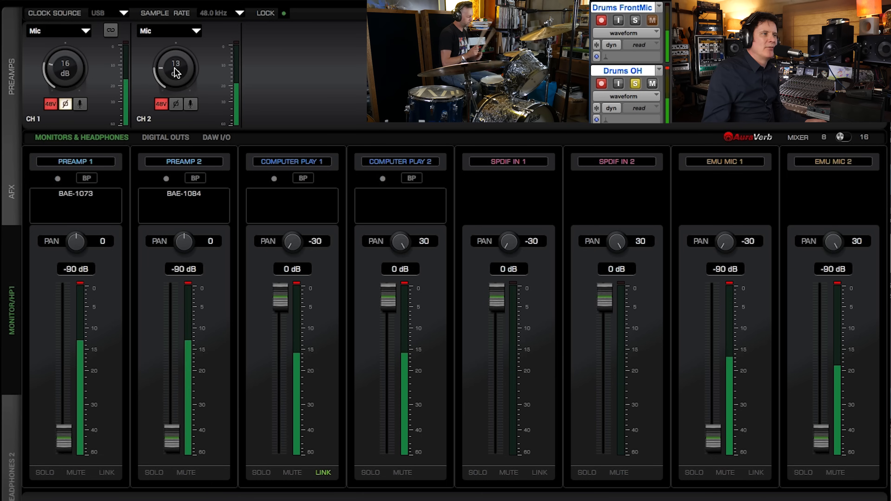
left_click_drag(4, 181, 0, 174)
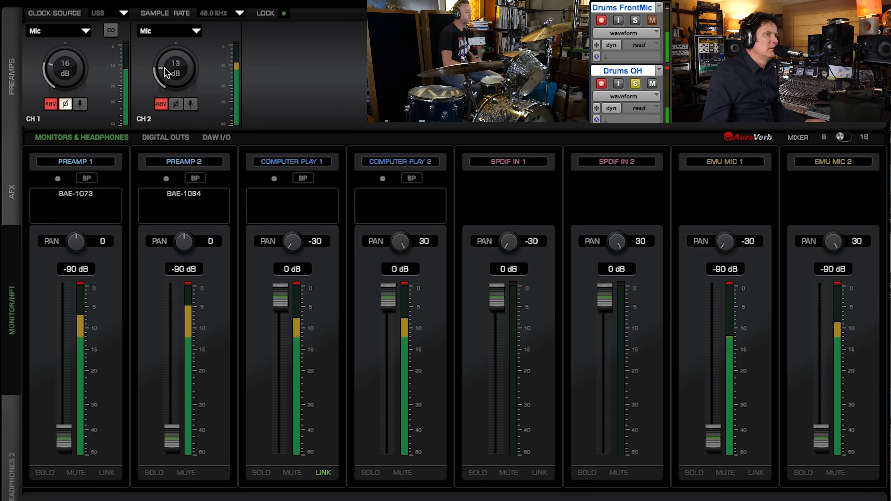
left_click_drag(164, 67, 164, 69)
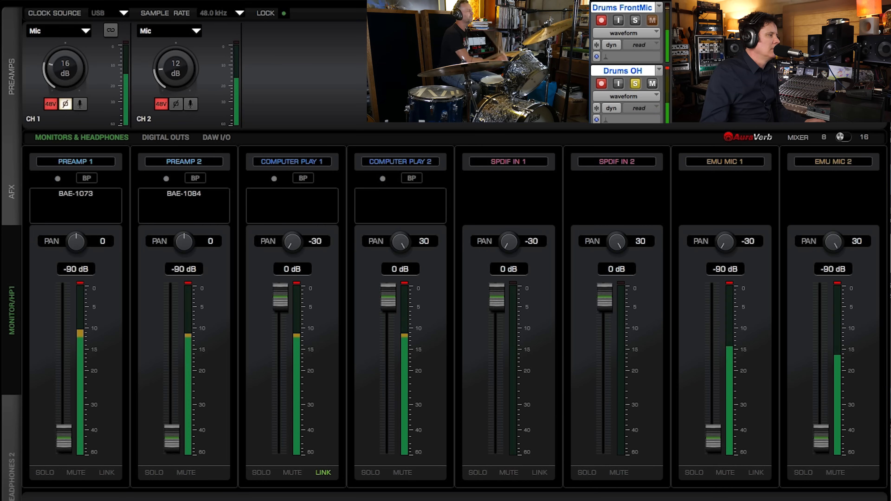
left_click(635, 20)
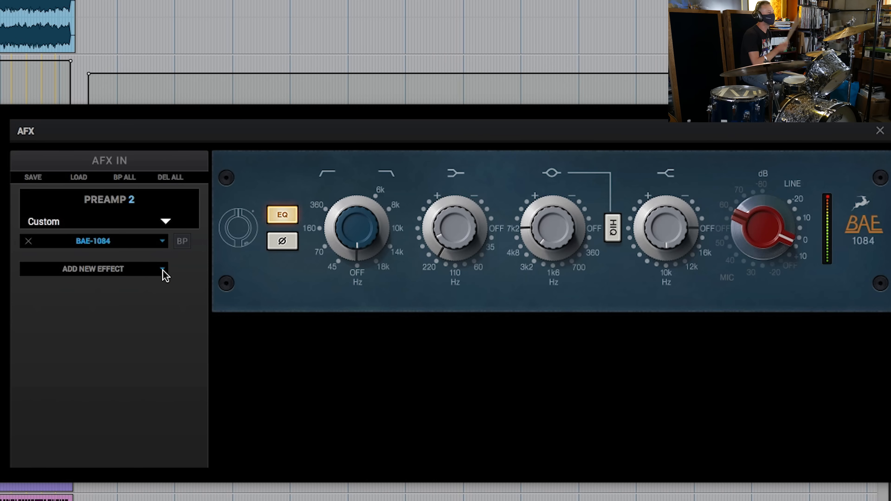
Step: Add the FET-A76 vintage compressor after the BAE-1084 on Preamp 2
left_click(164, 271)
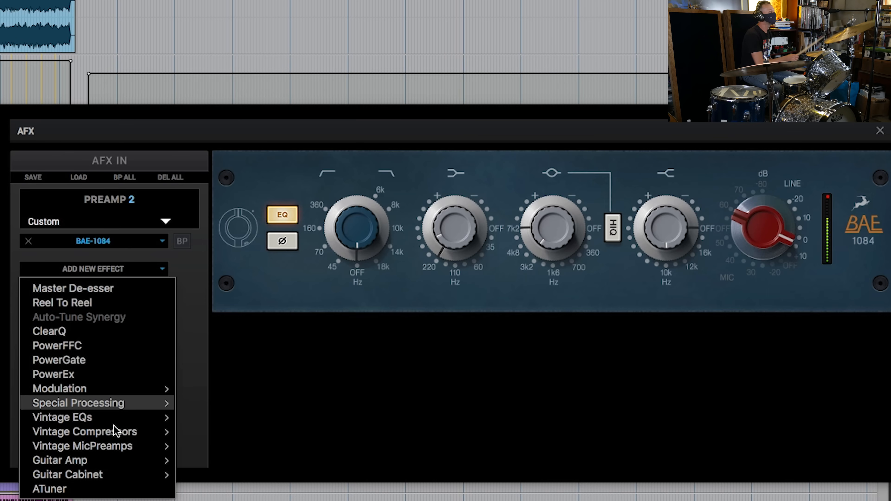
mouse_move(100, 429)
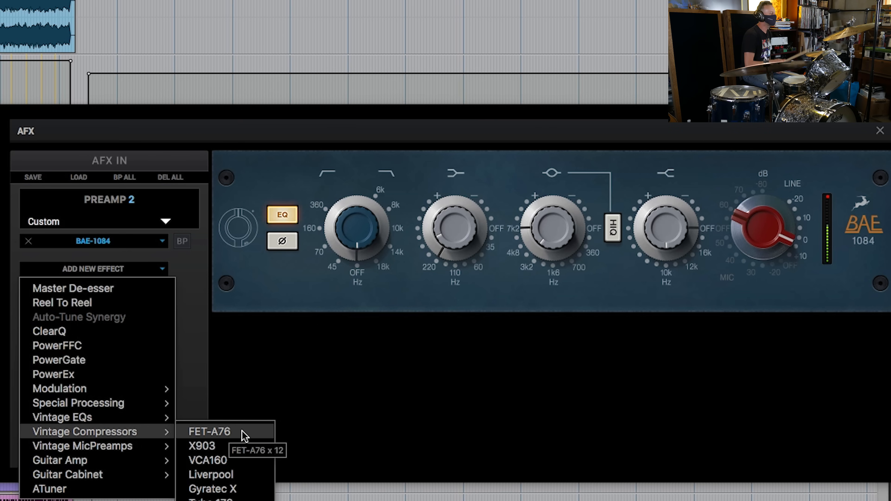
left_click(254, 434)
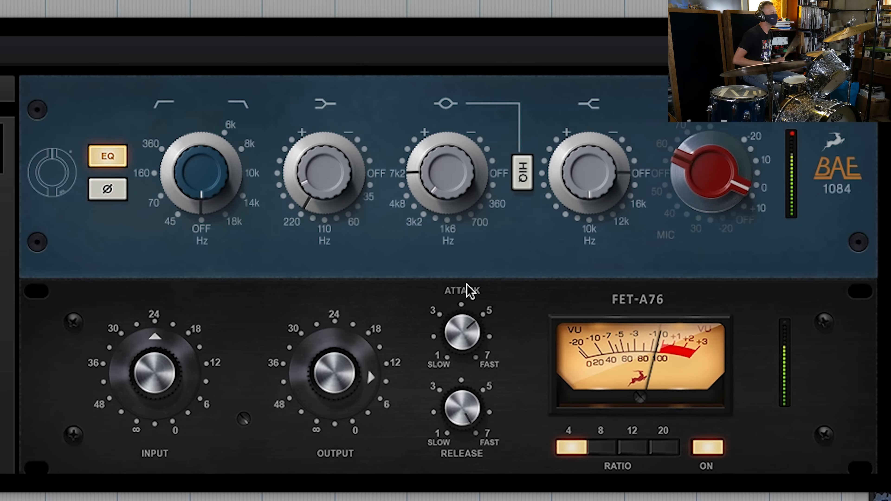
Step: Experiment with the FET-A76's release and attack, settling the attack between 4 and 5
left_click_drag(465, 409, 460, 426)
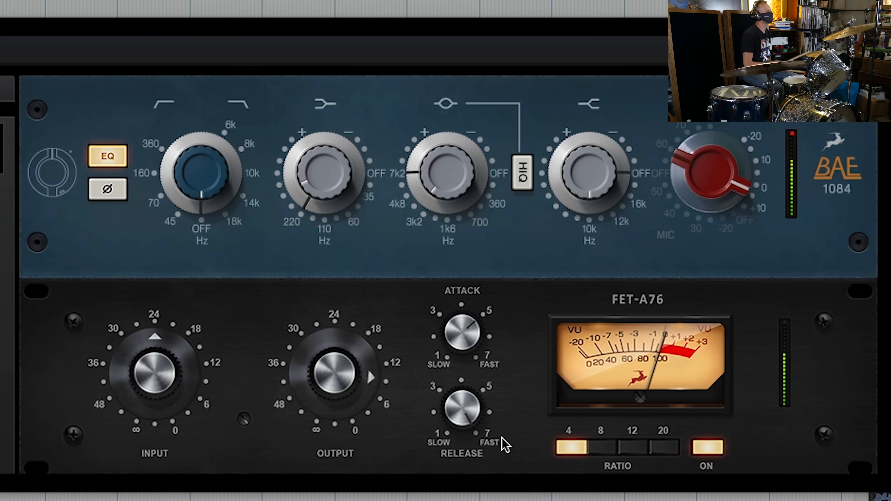
left_click_drag(461, 321, 444, 334)
left_click_drag(439, 364, 436, 378)
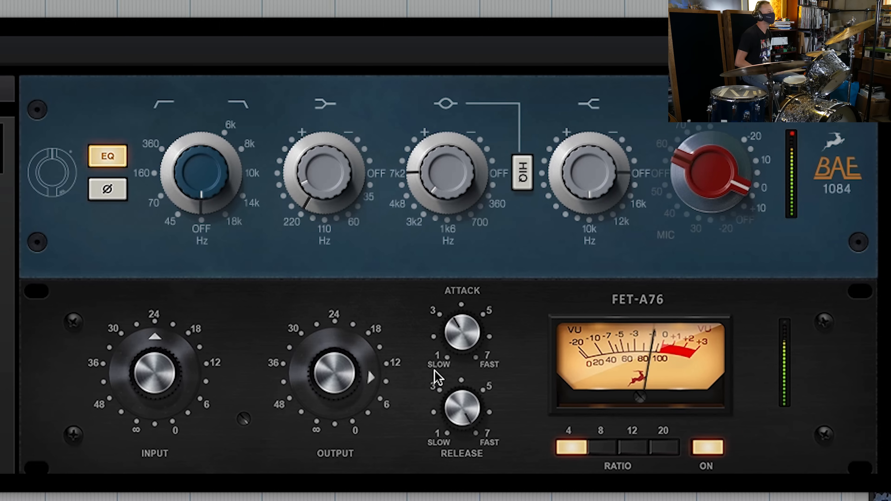
left_click_drag(439, 365, 446, 346)
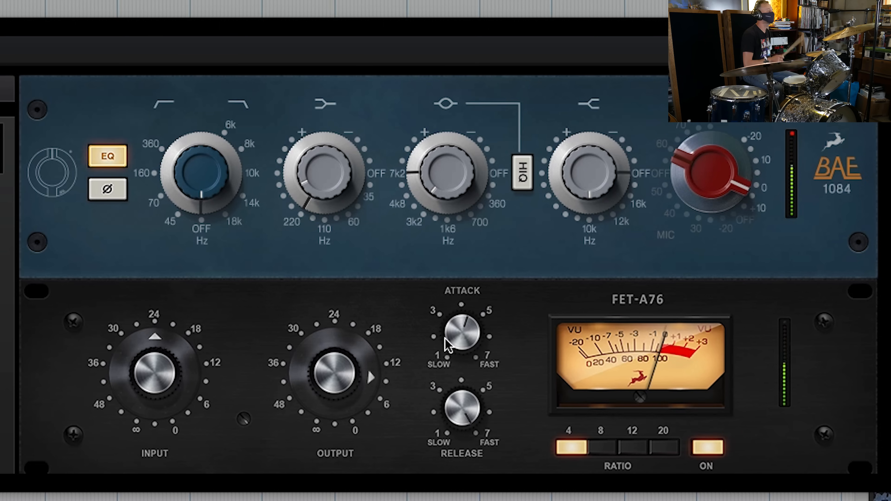
Step: Set the FET-A76's input to about 28 and output to about 6, and reopen the Preamp 2 effects chain to check it
left_click_drag(140, 372, 132, 401)
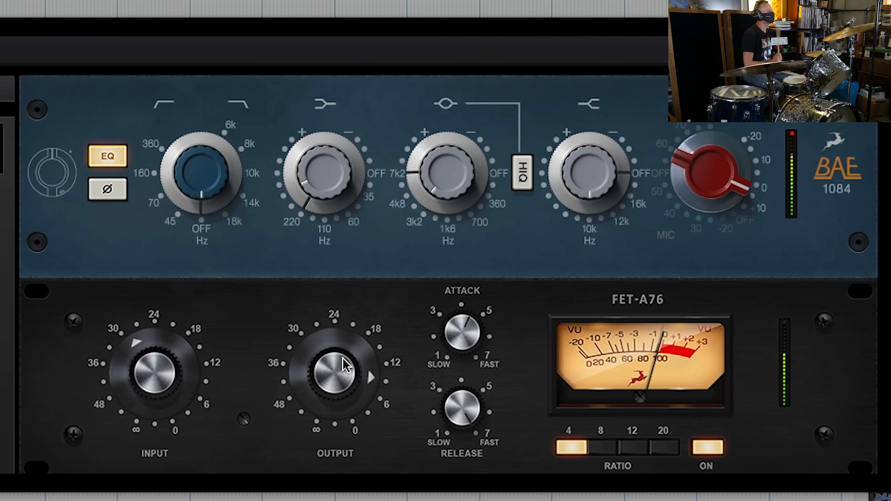
left_click_drag(348, 352, 355, 337)
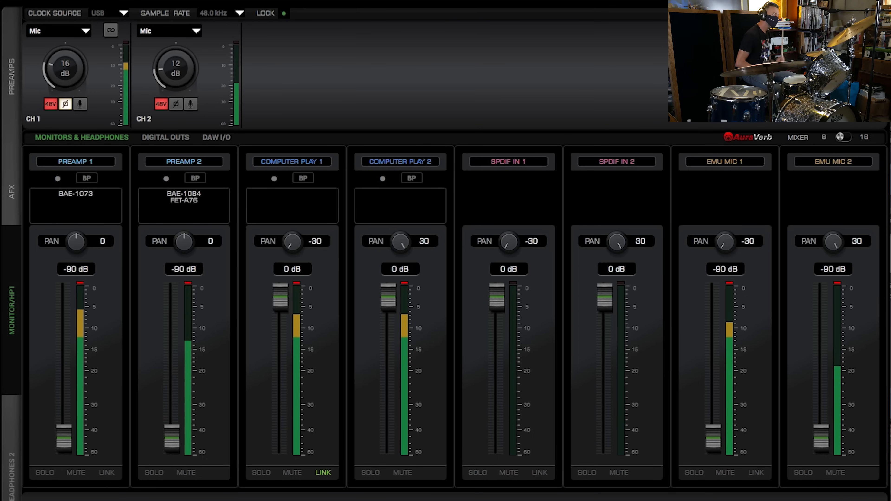
left_click(191, 204)
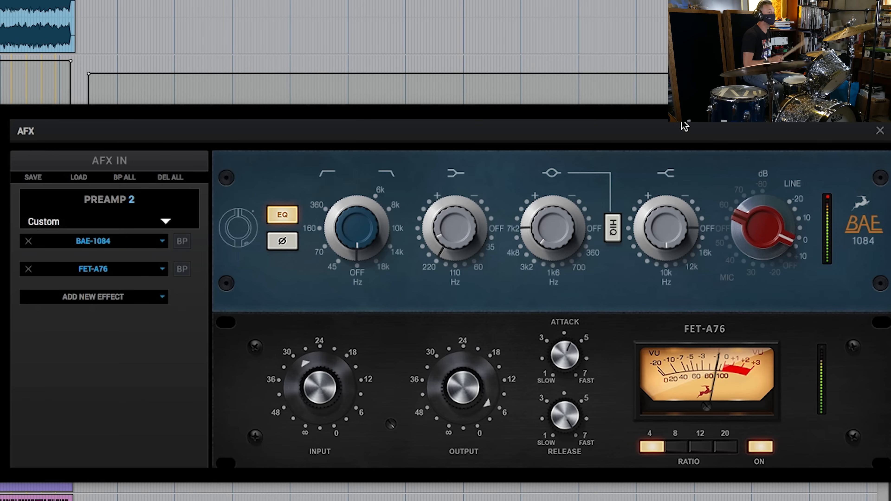
Step: Raise the FET-A76's input to about 30, and compare the sound by switching its bypass on and off twice
left_click_drag(684, 127, 652, 126)
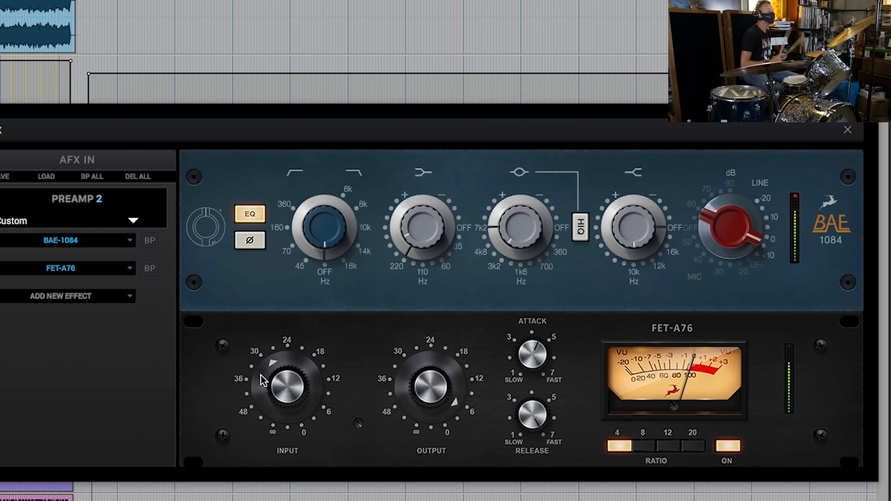
left_click_drag(268, 375, 266, 379)
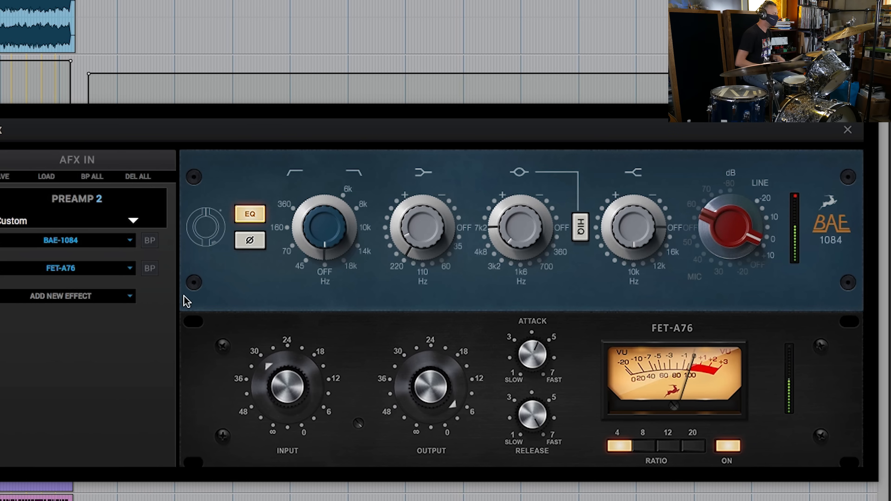
left_click(151, 270)
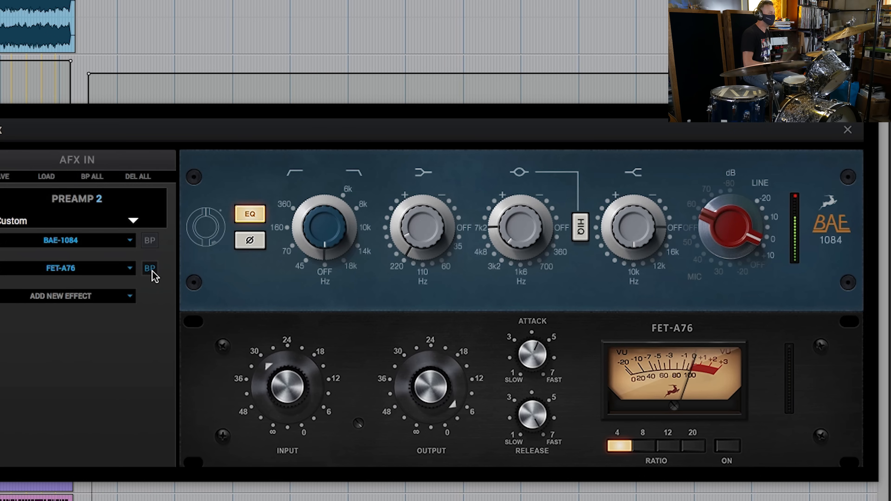
left_click(152, 271)
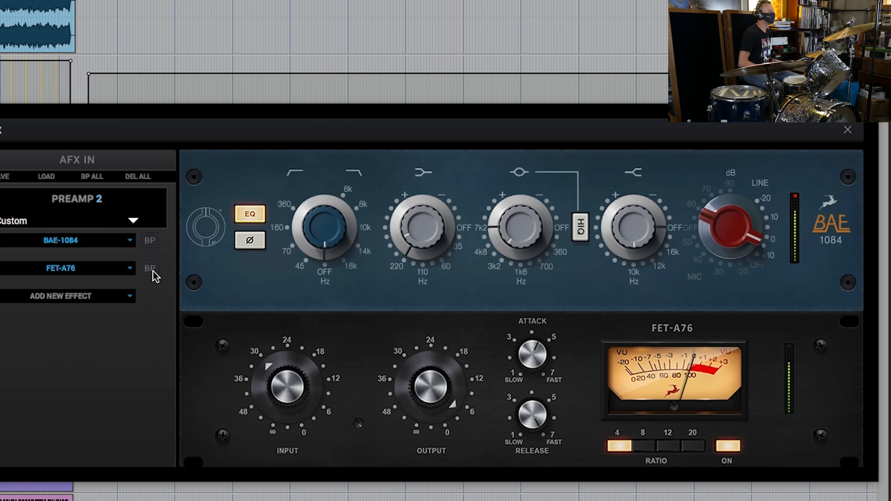
left_click(148, 270)
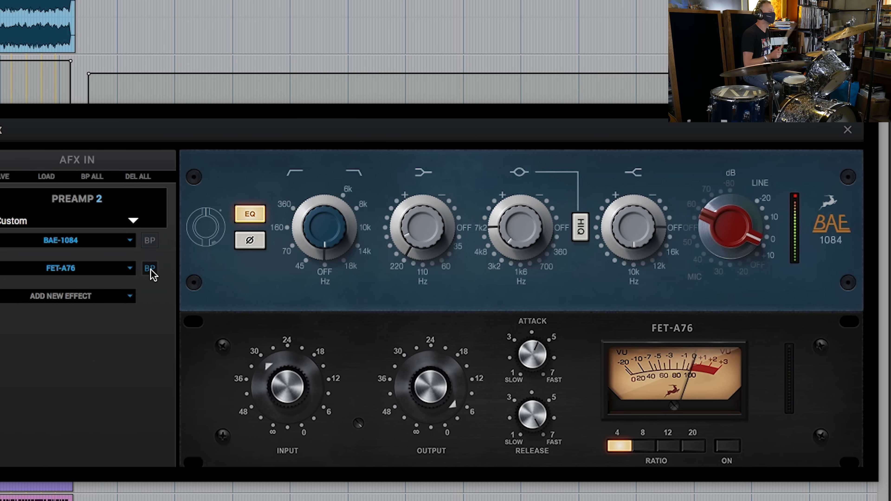
left_click(150, 269)
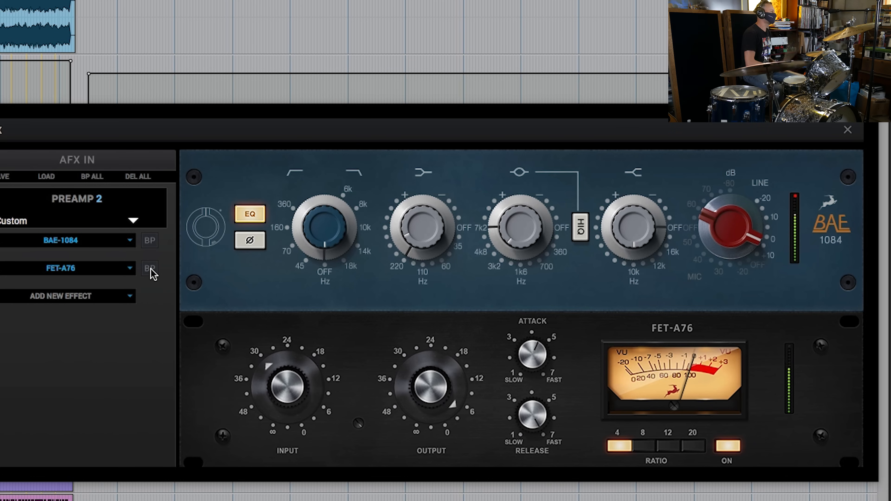
Step: Remove the FET-A76 compressor from Preamp 2's effects chain, keeping only the BAE-1084
left_click(1, 271)
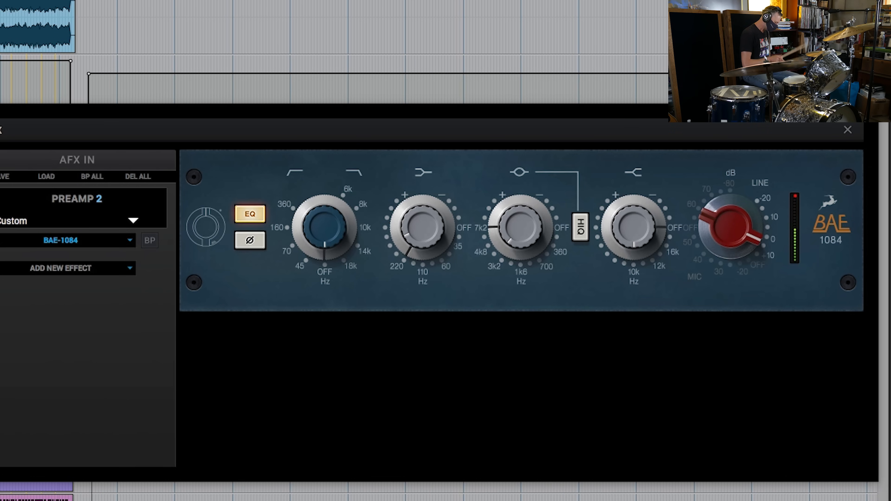
left_click(848, 130)
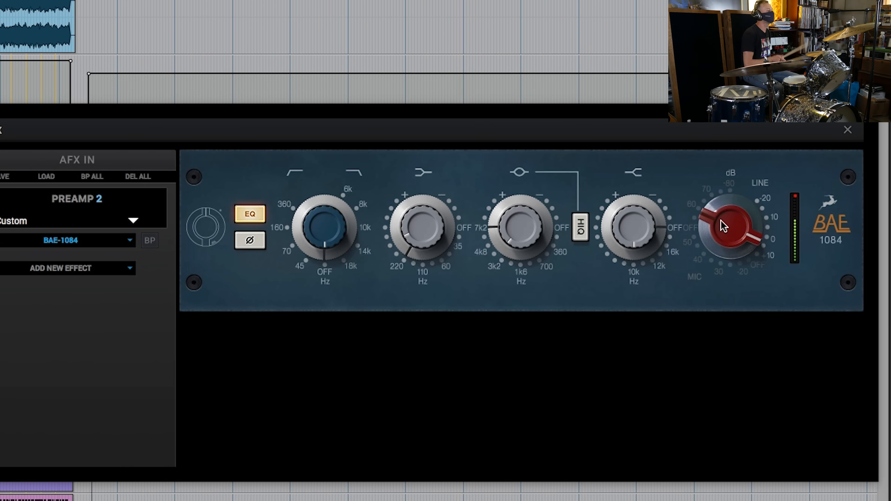
left_click_drag(723, 227, 720, 227)
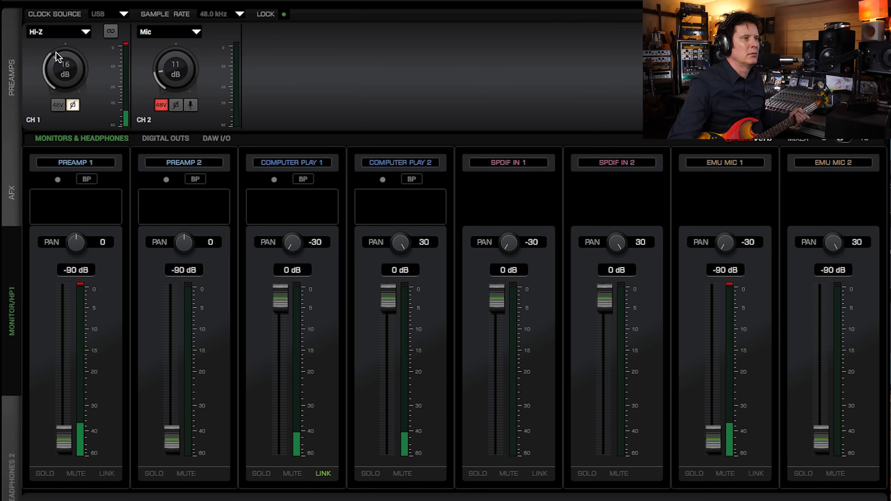
Step: Turn off the phase inversion on the Hi-Z input of channel 1 and set its gain to 17 dB
left_click(78, 105)
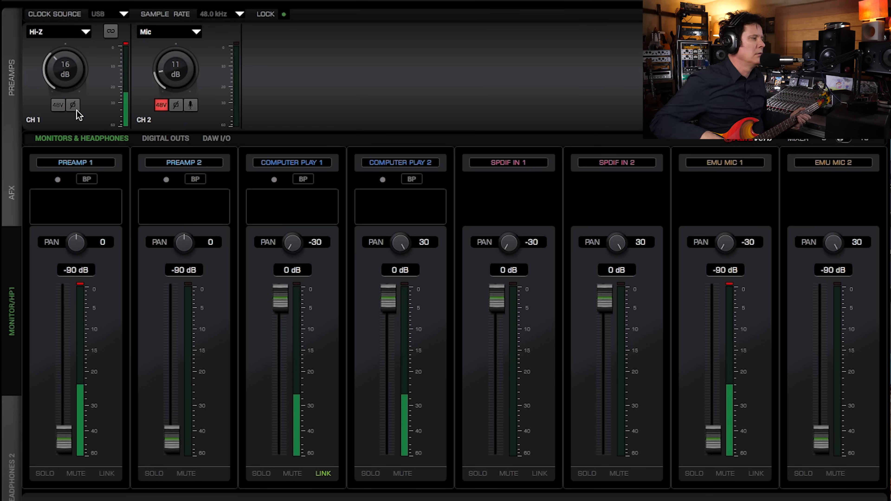
left_click_drag(60, 70, 60, 68)
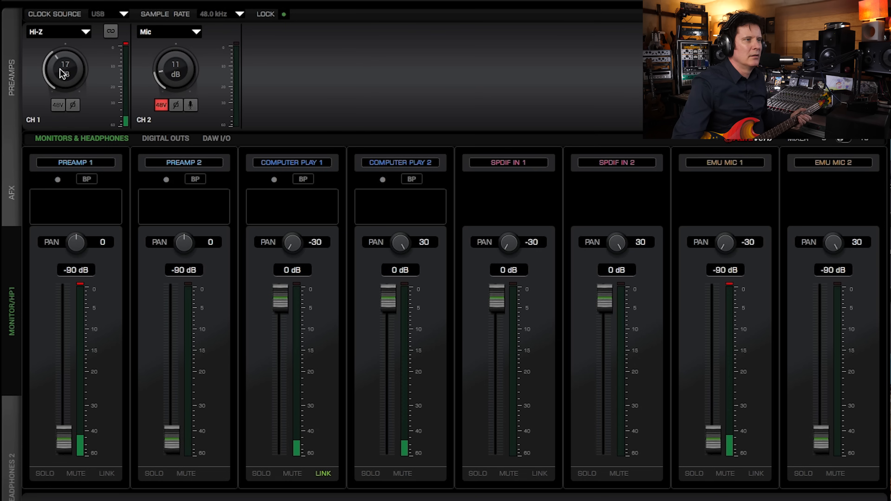
Step: Add the BAE-1073 vintage EQ to the empty effects chain of Preamp 1
left_click(77, 211)
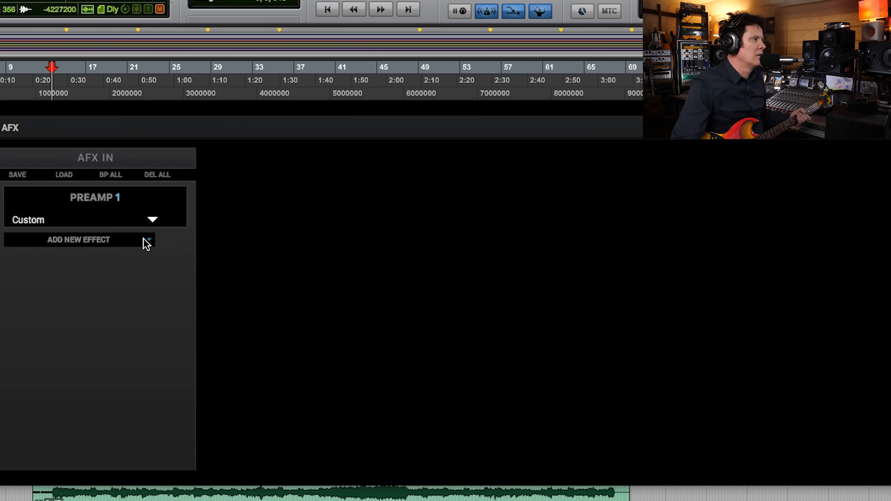
left_click(147, 242)
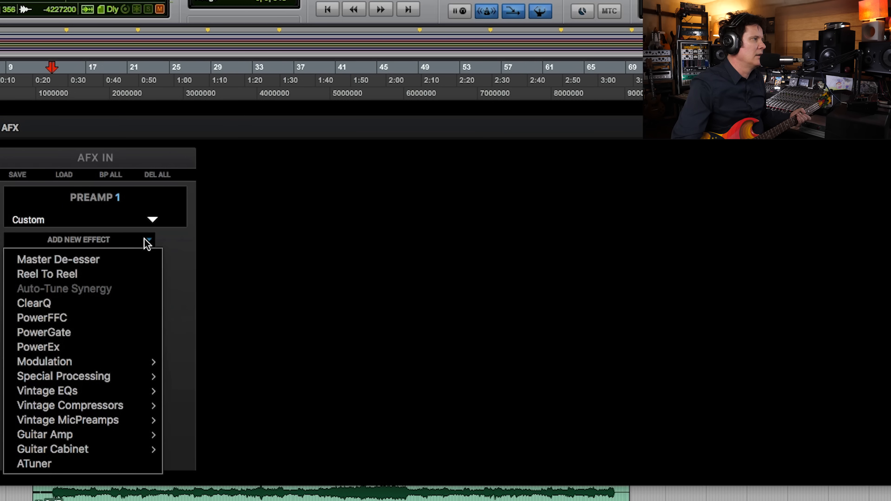
mouse_move(121, 397)
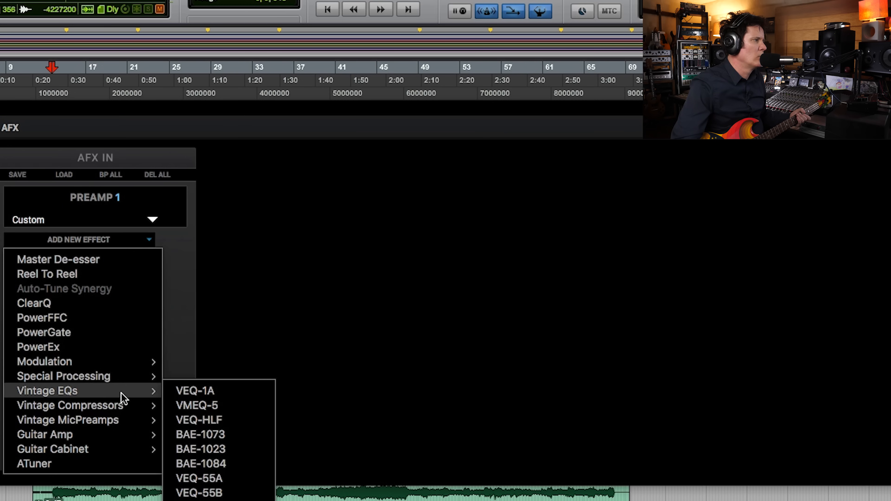
left_click(198, 435)
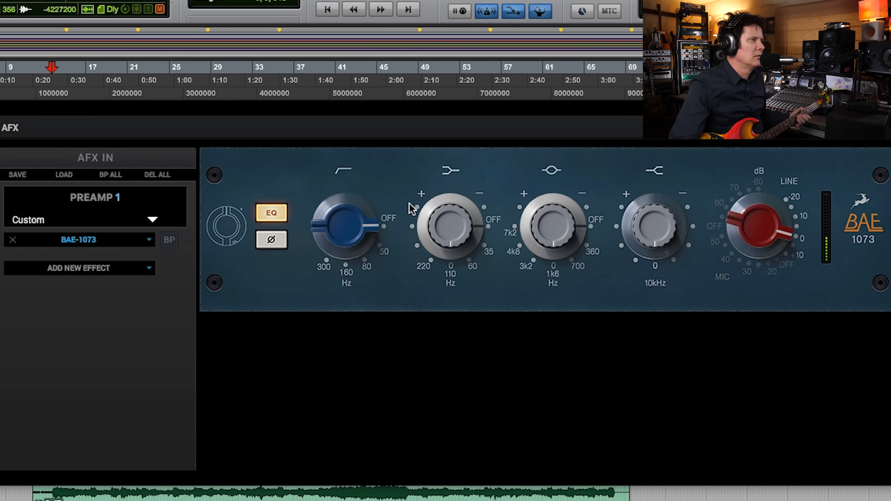
Step: Boost the BAE-1073's low band at 110 Hz and give its mid band a boost at 700 Hz
left_click_drag(480, 221, 480, 200)
left_click_drag(443, 231, 439, 180)
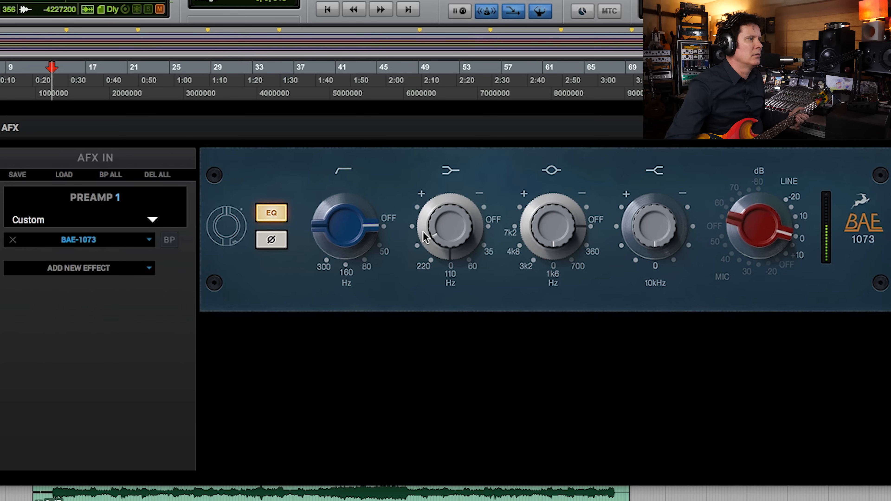
left_click_drag(447, 228, 441, 185)
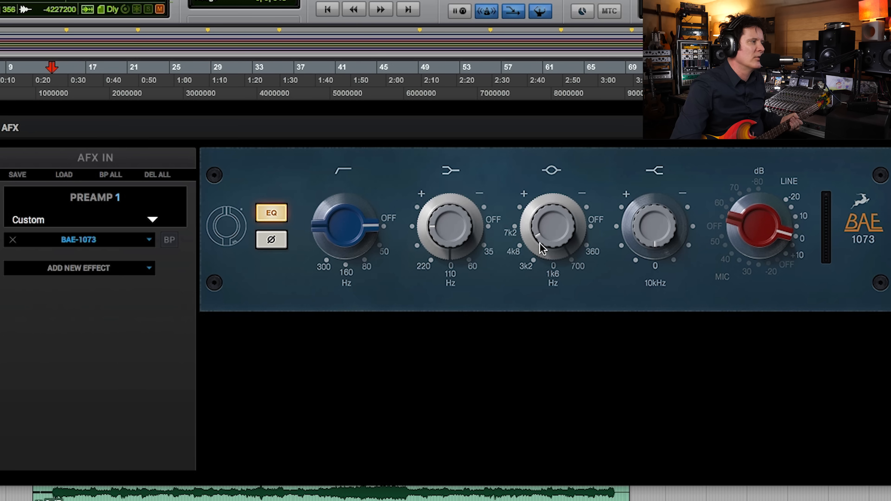
Step: Add the Lang-PEQ2 vintage EQ after the BAE-1073 on Preamp 1 and apply a slight LF boost at 80 Hz
left_click(149, 268)
mouse_move(88, 419)
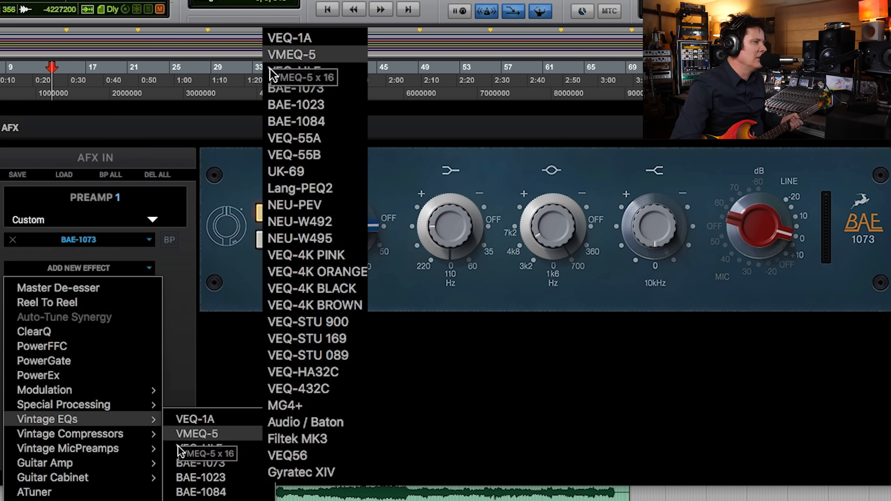
left_click(313, 195)
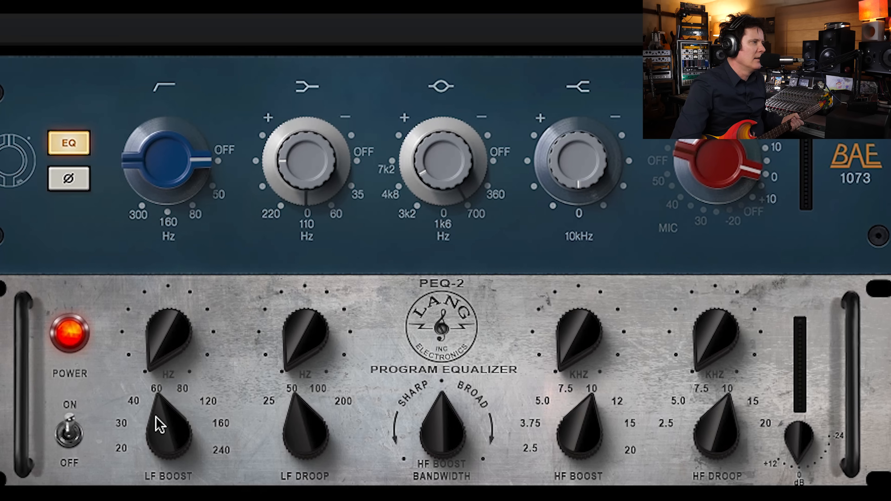
left_click_drag(156, 416, 164, 395)
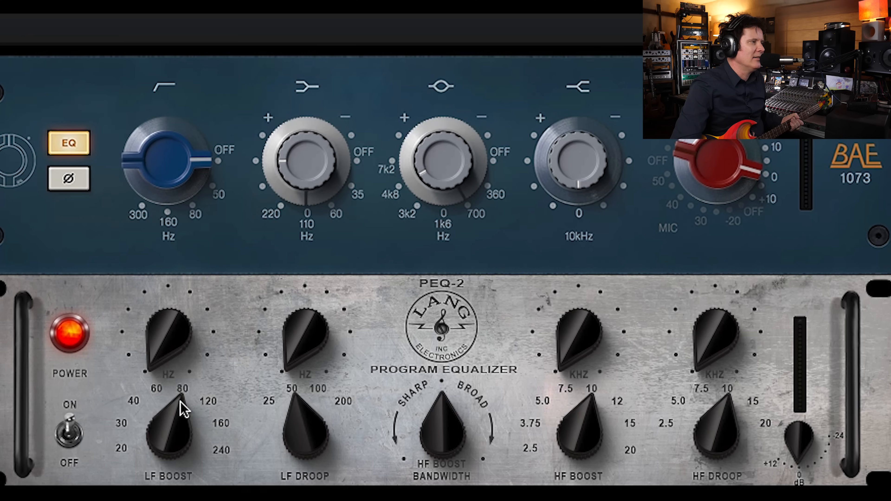
left_click_drag(159, 360, 140, 342)
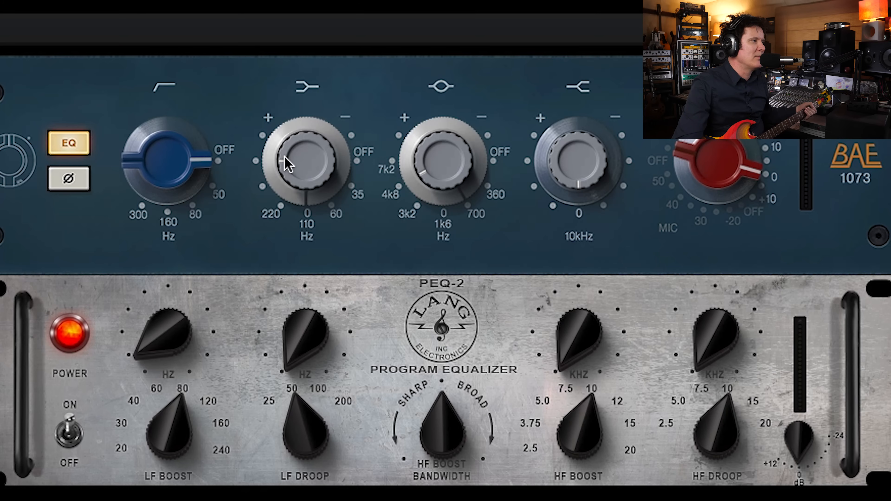
left_click_drag(284, 170, 287, 176)
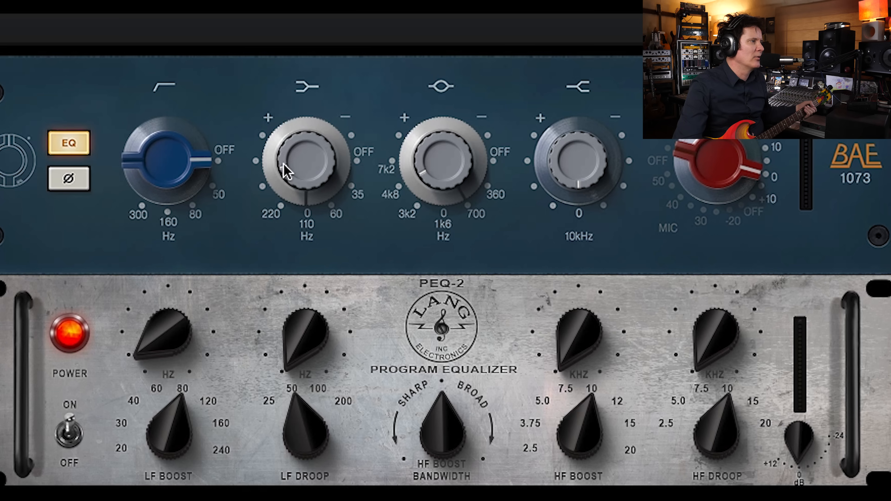
left_click_drag(153, 340, 153, 343)
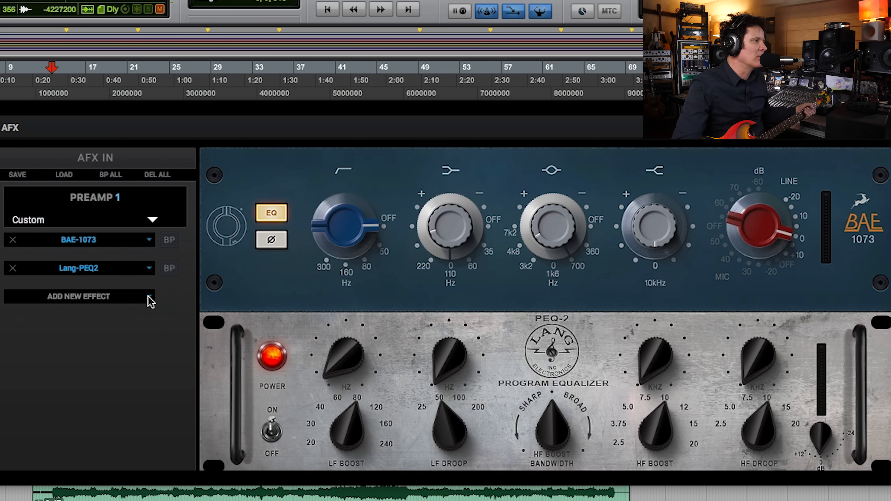
Step: Add the Stay-Levin vintage compressor after the Lang-PEQ2, with its input at about 12 and output at about 3
left_click(151, 301)
mouse_move(100, 463)
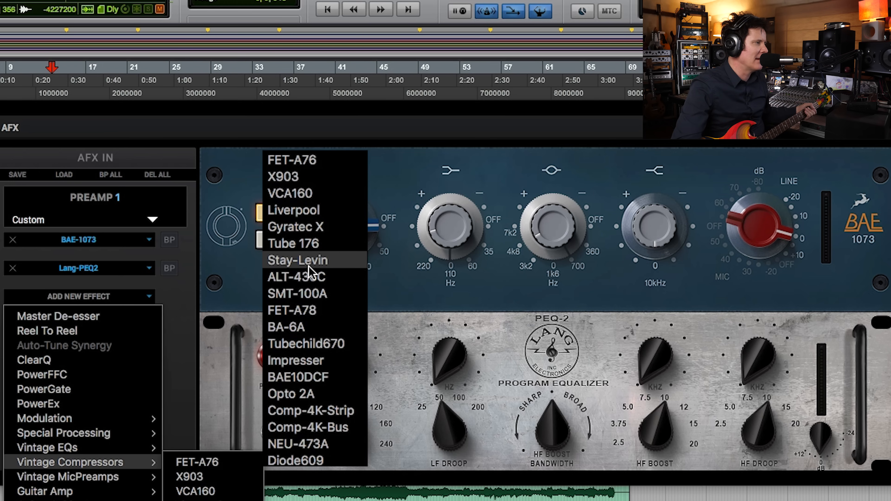
left_click(297, 260)
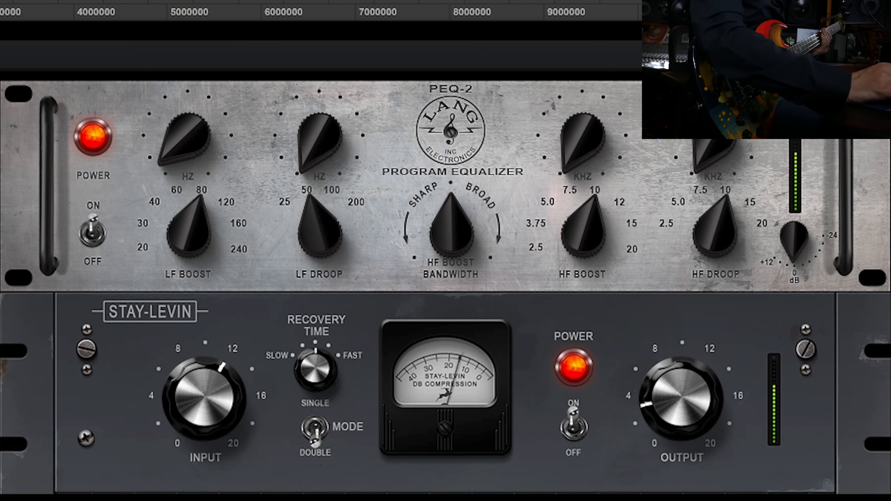
left_click_drag(337, 409, 334, 304)
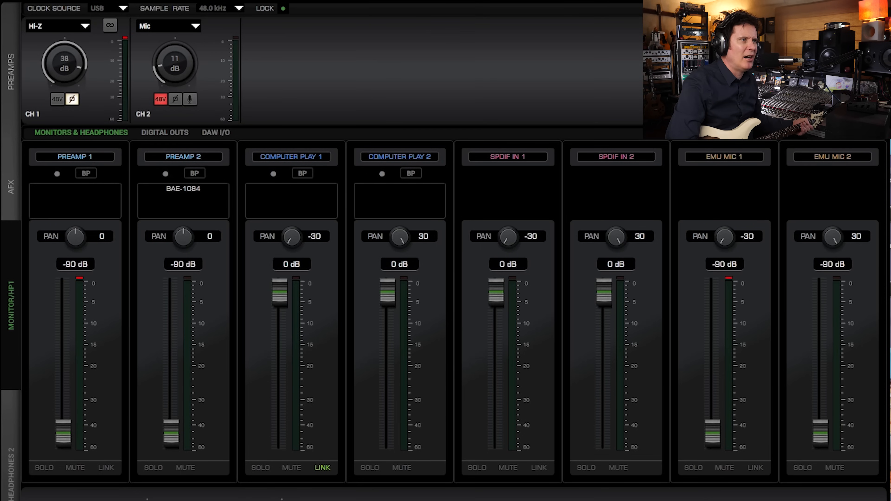
Step: Try the Mic and Line input types on channel 1, and return it to Hi-Z
left_click(86, 28)
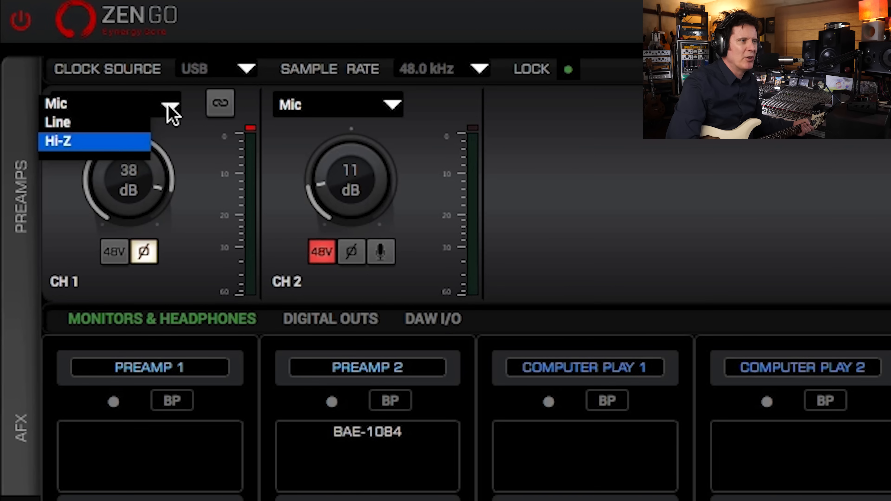
left_click(115, 104)
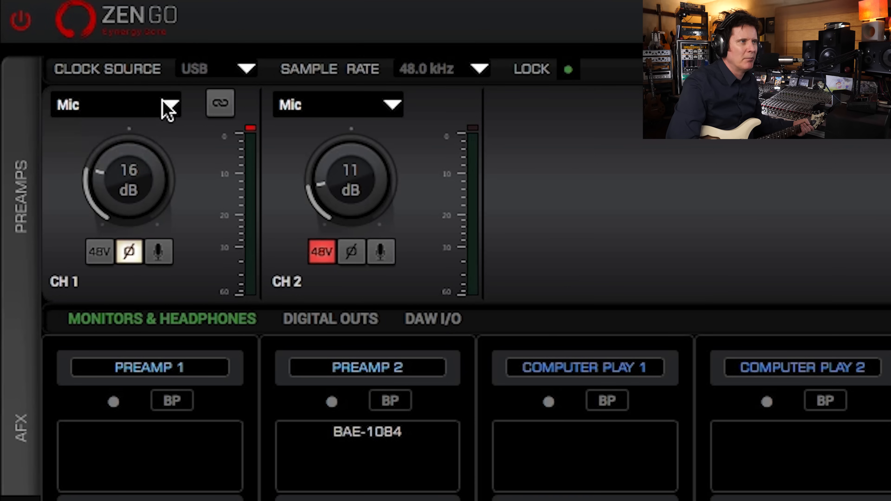
left_click(172, 107)
left_click(141, 121)
left_click(169, 107)
left_click(138, 145)
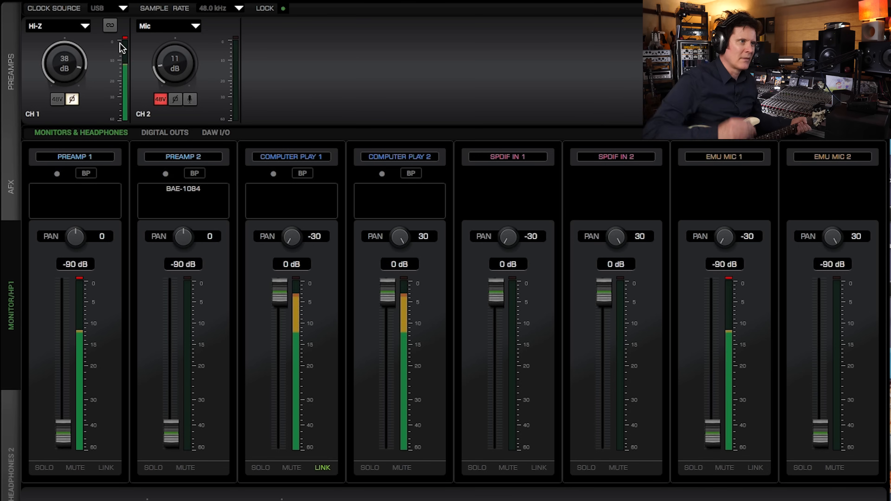
Step: Add the Rock 75 (UK) guitar amp to the effects chain of Preamp 1
left_click(88, 206)
left_click(166, 231)
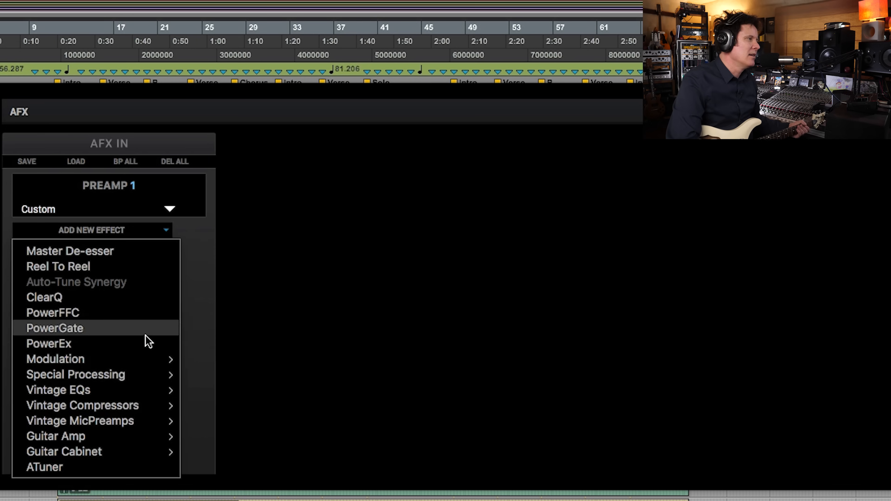
mouse_move(124, 420)
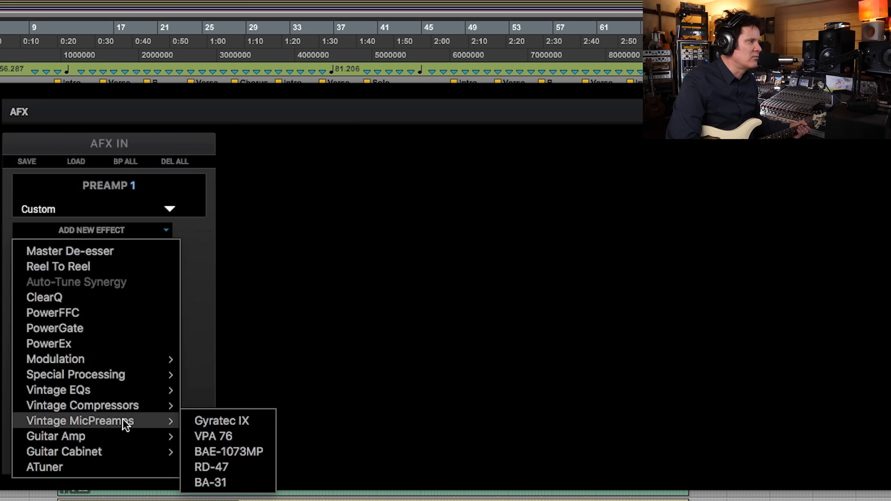
mouse_move(115, 437)
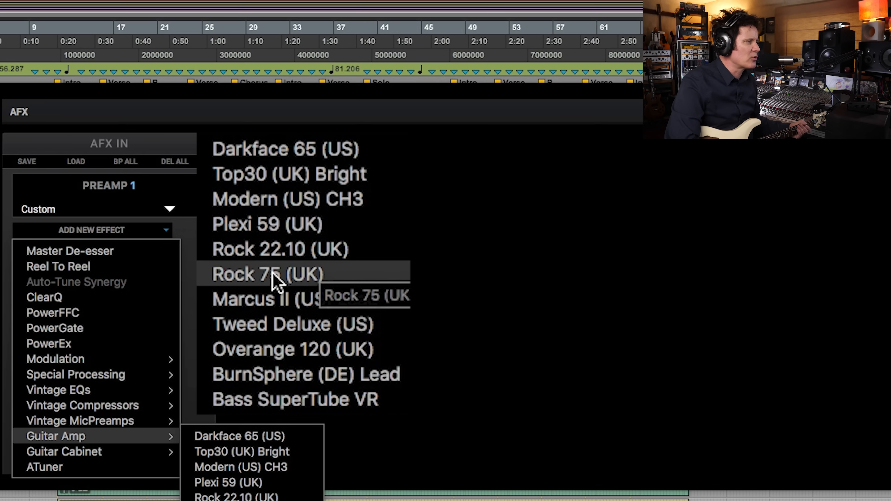
left_click(283, 274)
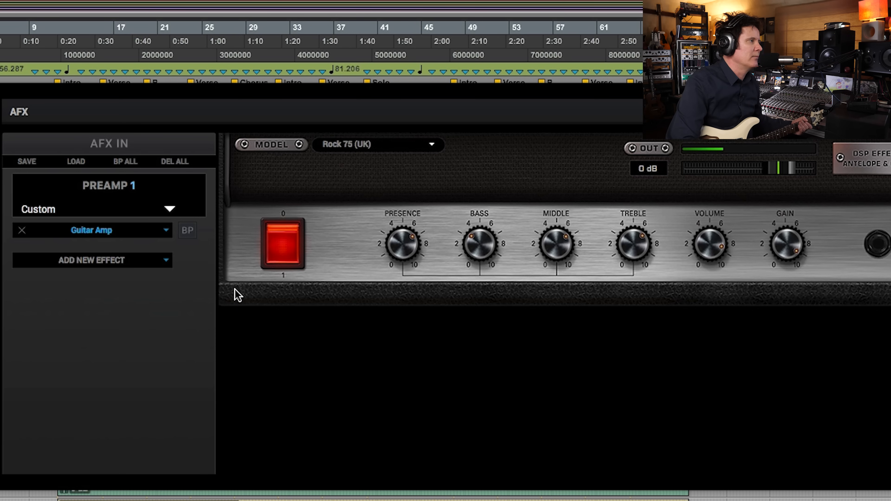
Step: Add the Vintage 4x12 guitar cabinet after the guitar amp on Preamp 1
left_click(166, 260)
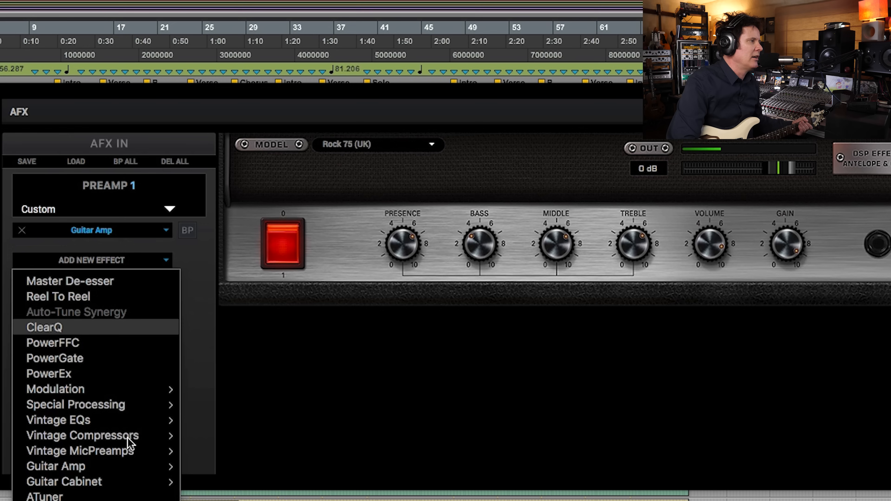
mouse_move(154, 481)
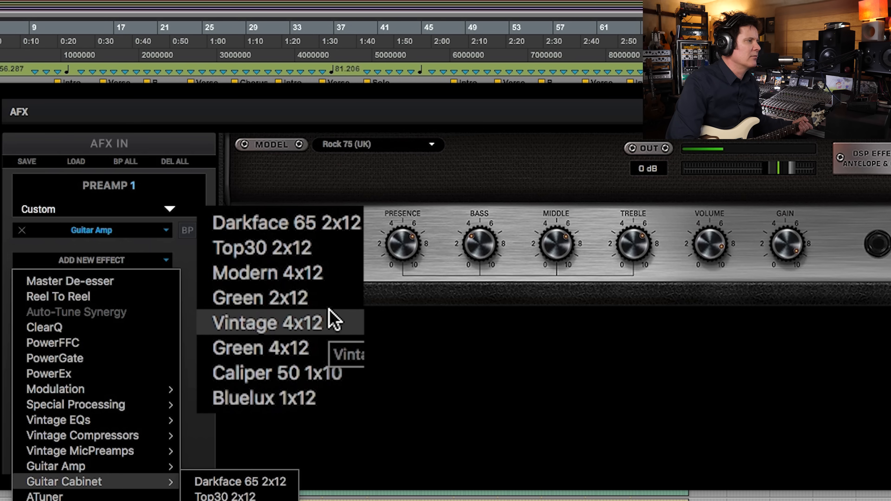
left_click(337, 328)
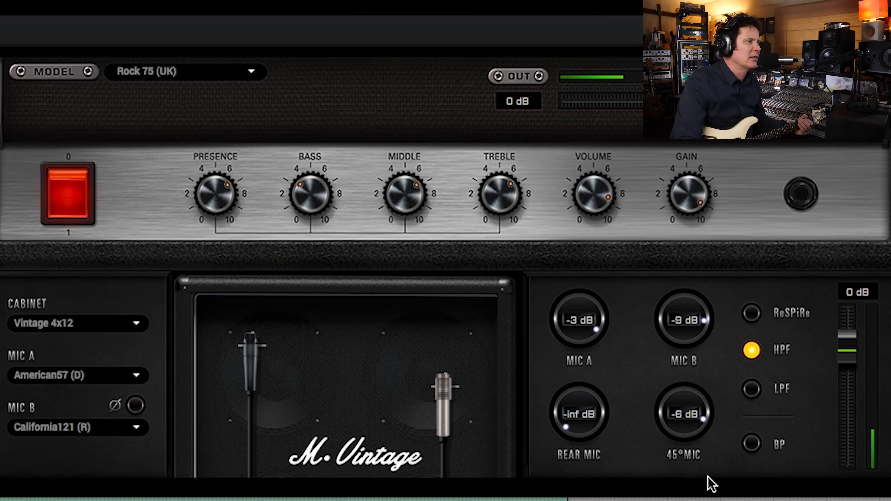
Step: Set the cabinet's 45° mic to -5 dB and output level to 8 dB, with the high-pass filter off
left_click_drag(682, 424, 683, 456)
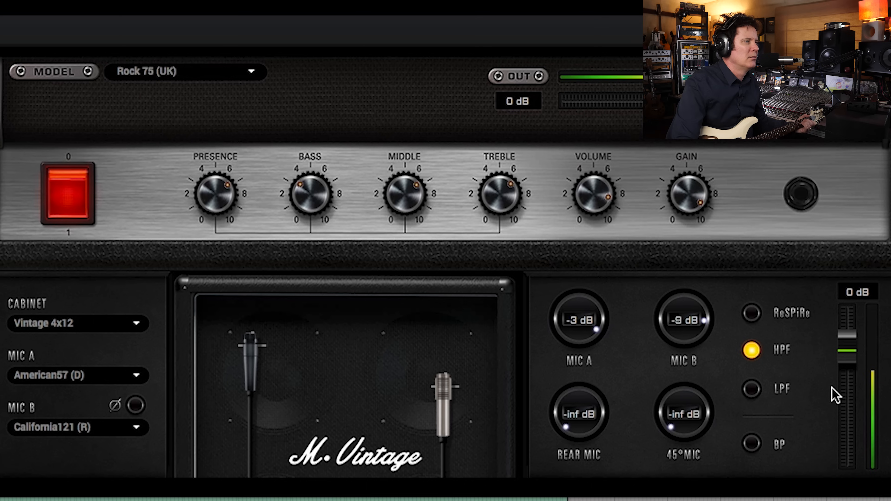
mouse_move(849, 352)
left_mouse_down()
mouse_move(852, 330)
mouse_move(846, 339)
left_mouse_up()
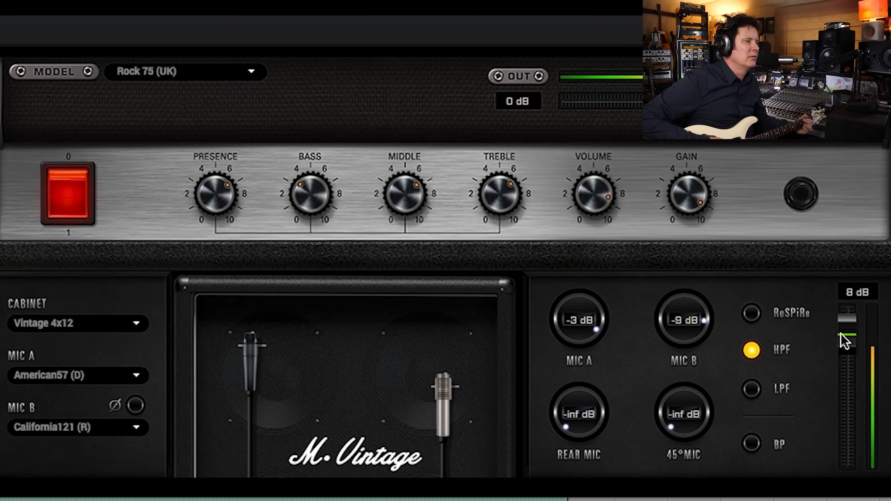
left_click_drag(702, 412, 706, 147)
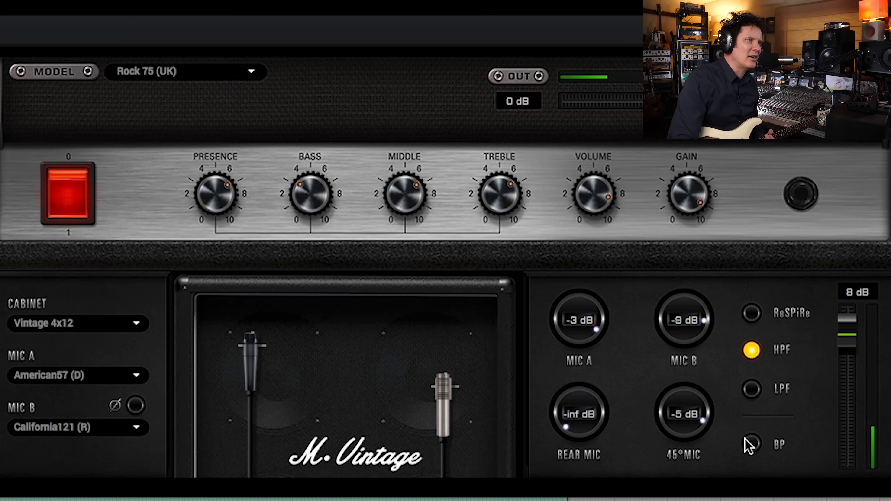
left_click(751, 350)
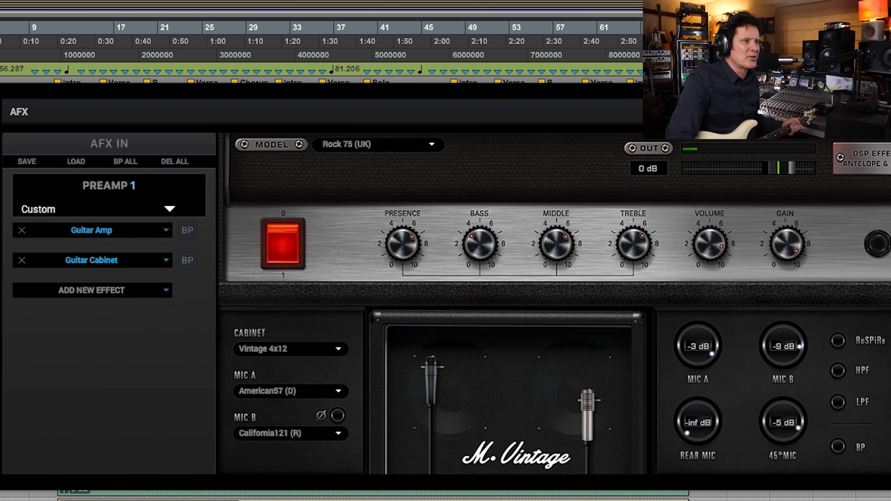
Step: Add the VEQ-55A vintage EQ after the guitar cabinet on Preamp 1
left_click(167, 295)
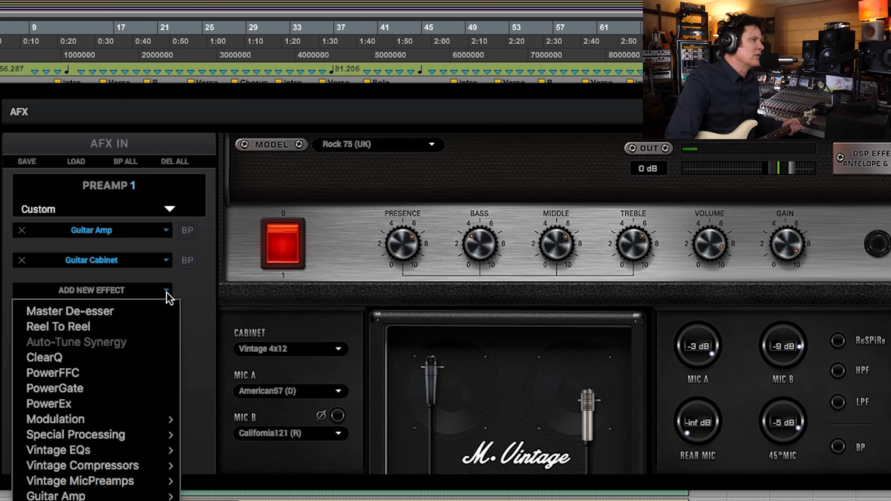
mouse_move(161, 450)
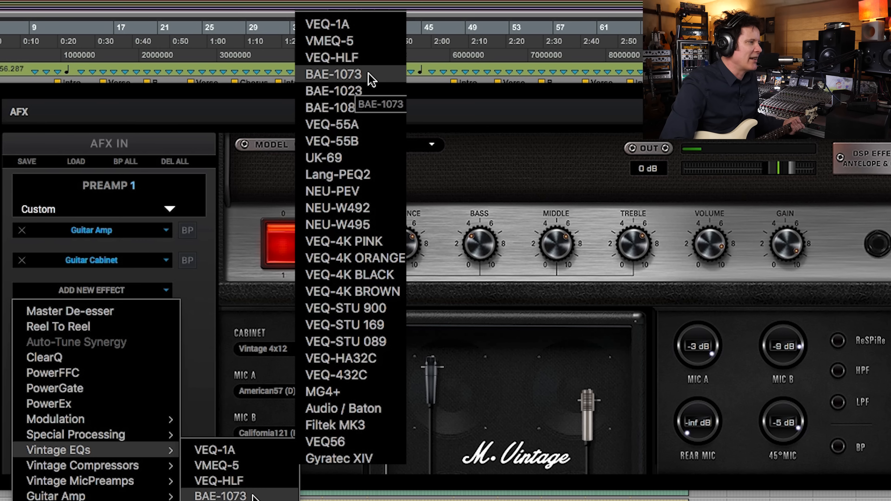
left_click(363, 130)
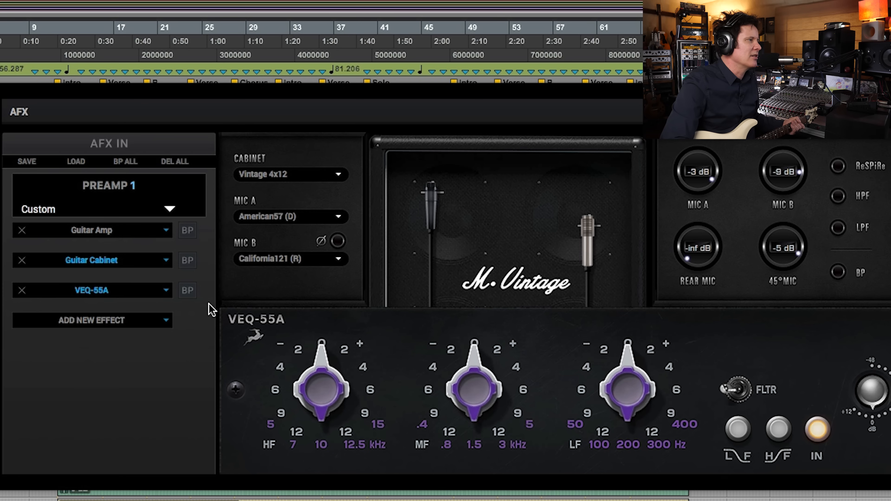
Step: Replace the VEQ-55A on Preamp 1 with the Lang-PEQ2 vintage EQ
left_click(165, 292)
mouse_move(128, 447)
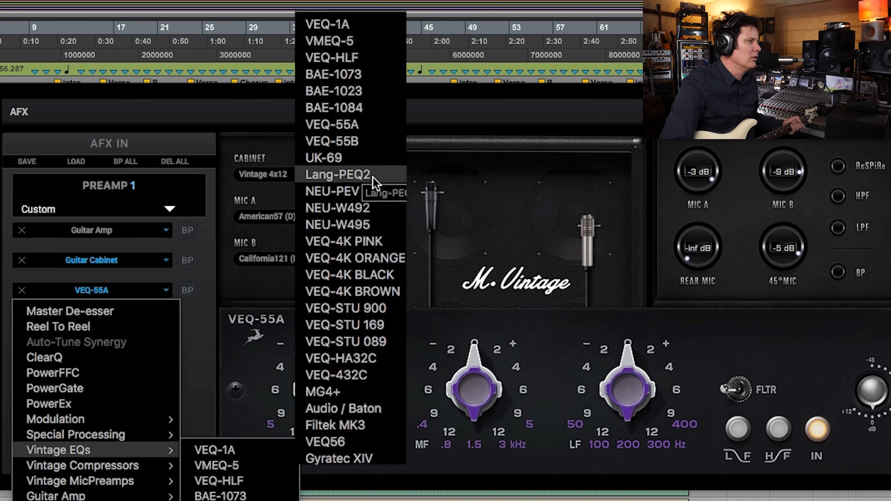
left_click(362, 175)
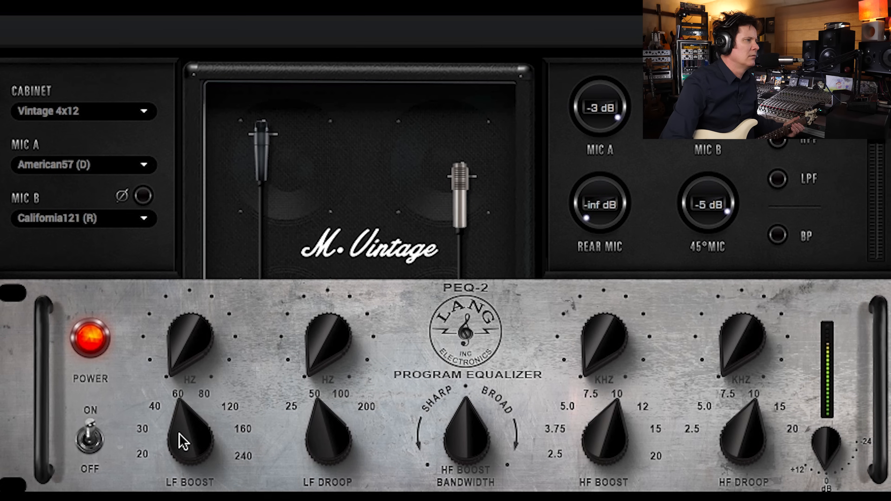
Step: Dial in a slight low-frequency boost at 160 Hz on the Lang-PEQ2, comparing the sound with the EQ off and on
left_click_drag(177, 429, 193, 338)
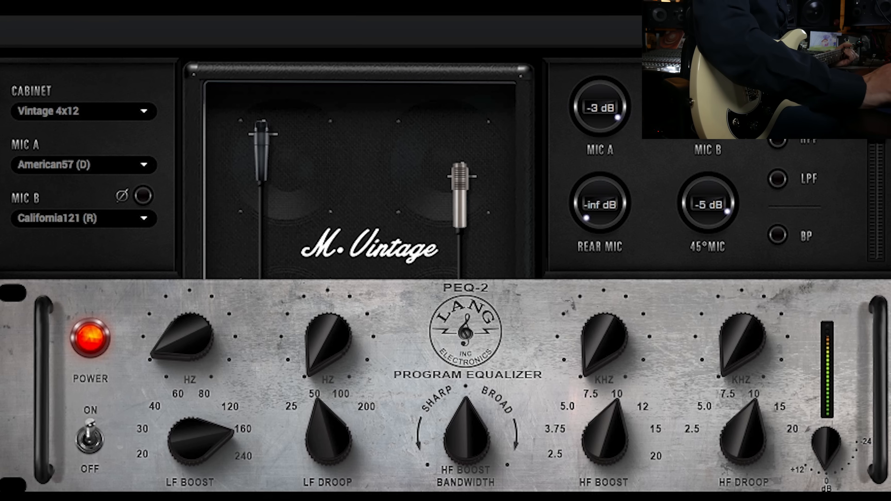
left_click(90, 440)
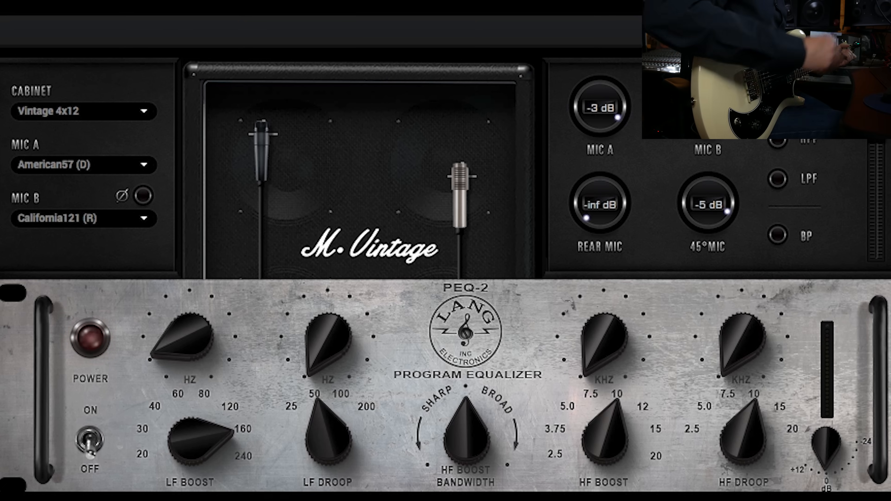
left_click(90, 440)
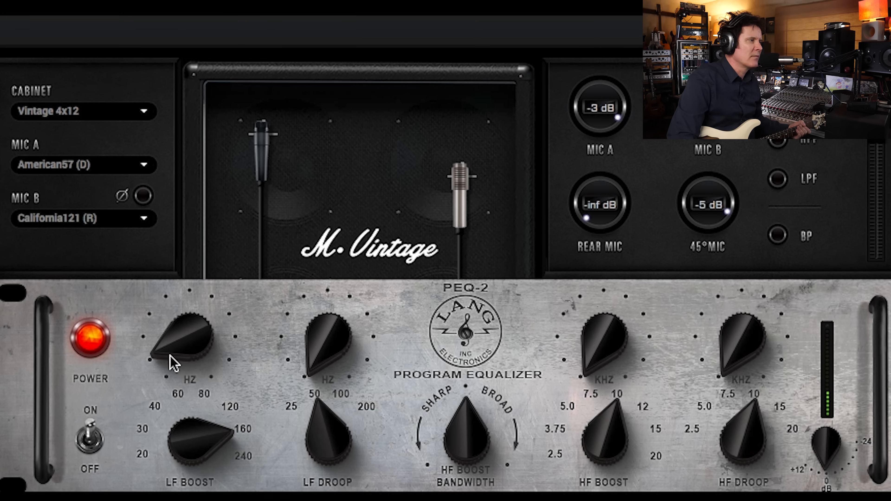
left_click_drag(195, 454, 194, 402)
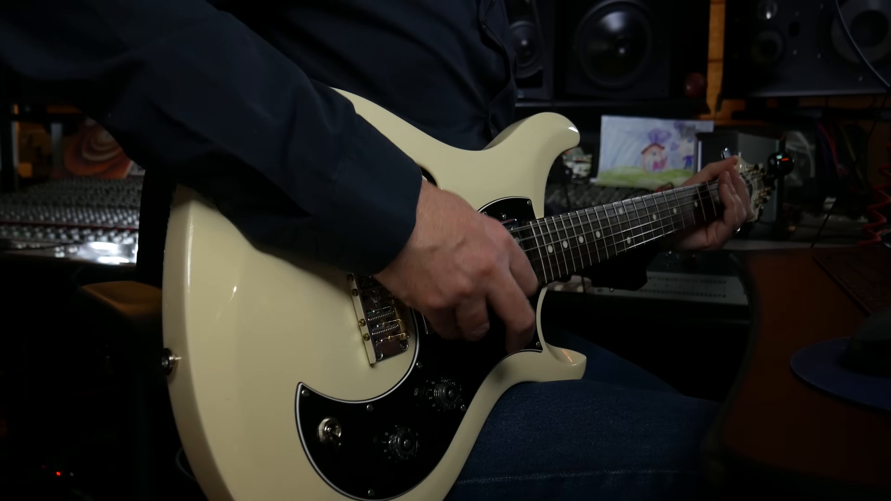